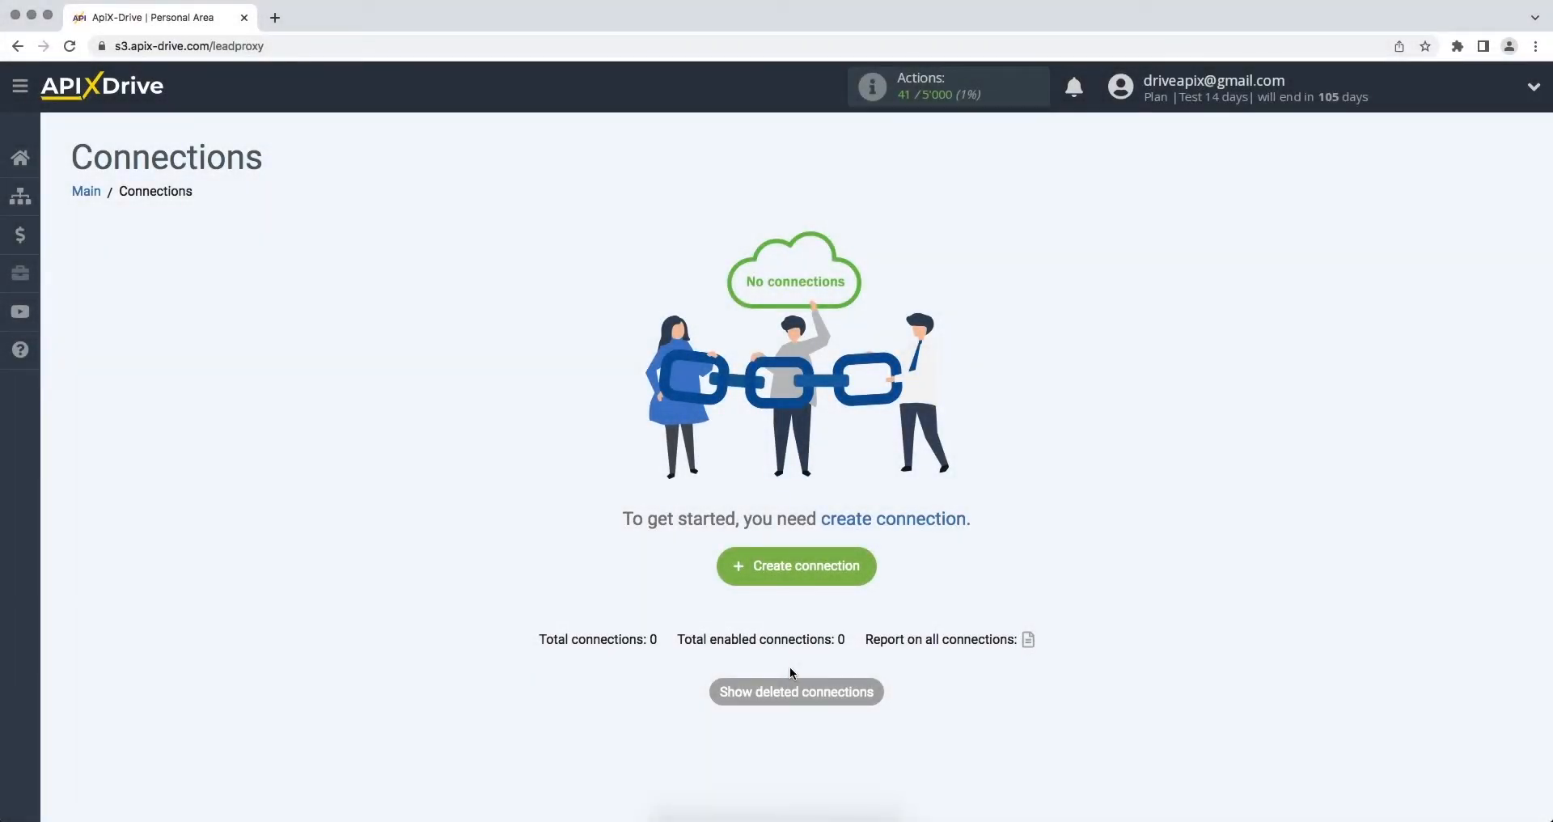
Create a new connection with Salesforce CRM as the data source system.
{"action": "left_click", "coordinate": [733, 574]}
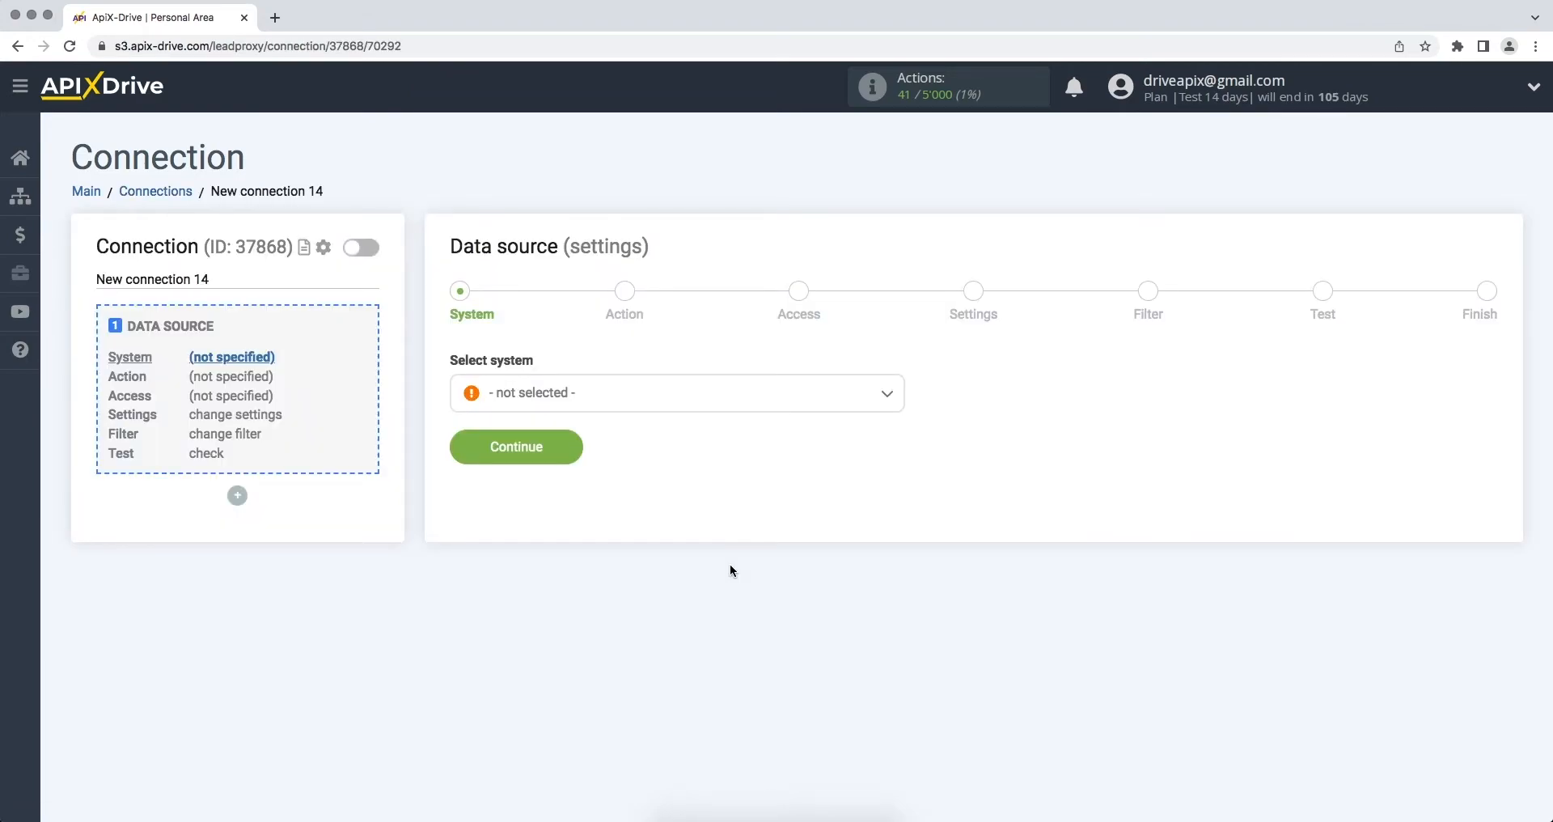
{"action": "left_click", "coordinate": [749, 412]}
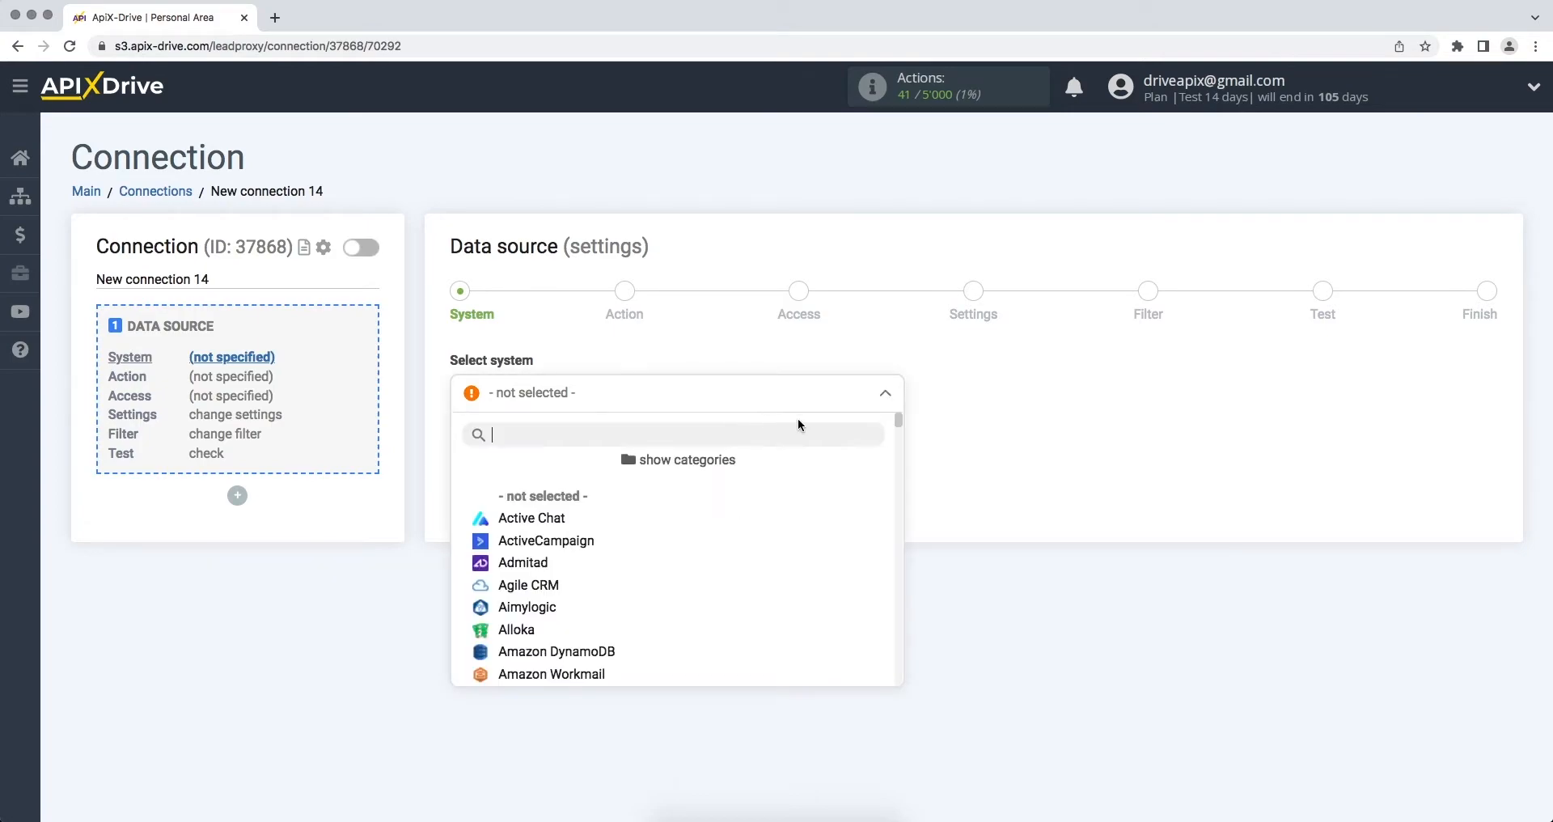
{"action": "left_click_drag", "start_coordinate": [898, 415], "coordinate": [894, 608]}
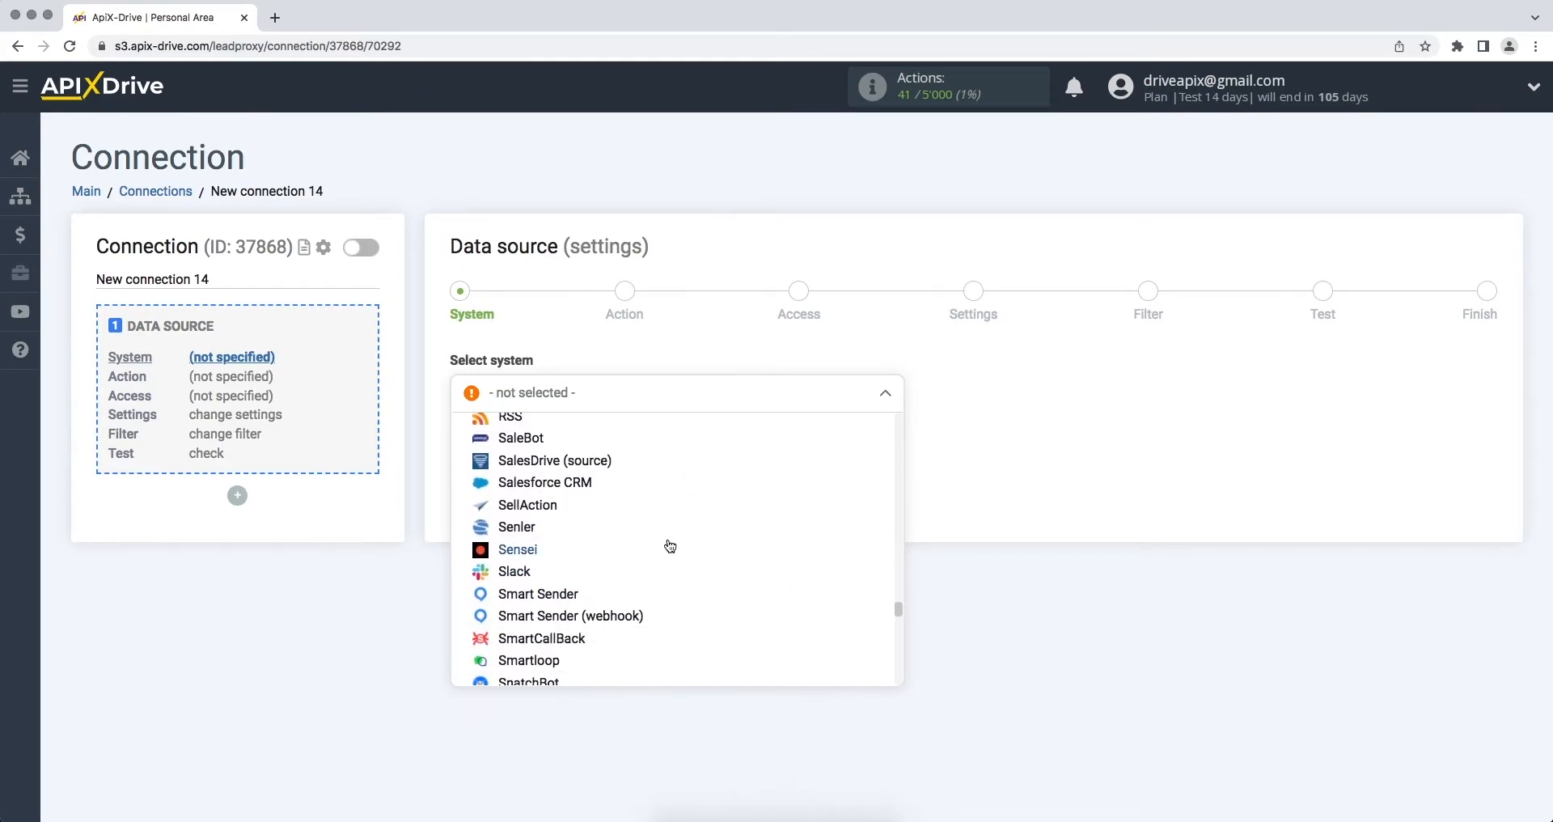
{"action": "left_click", "coordinate": [582, 482]}
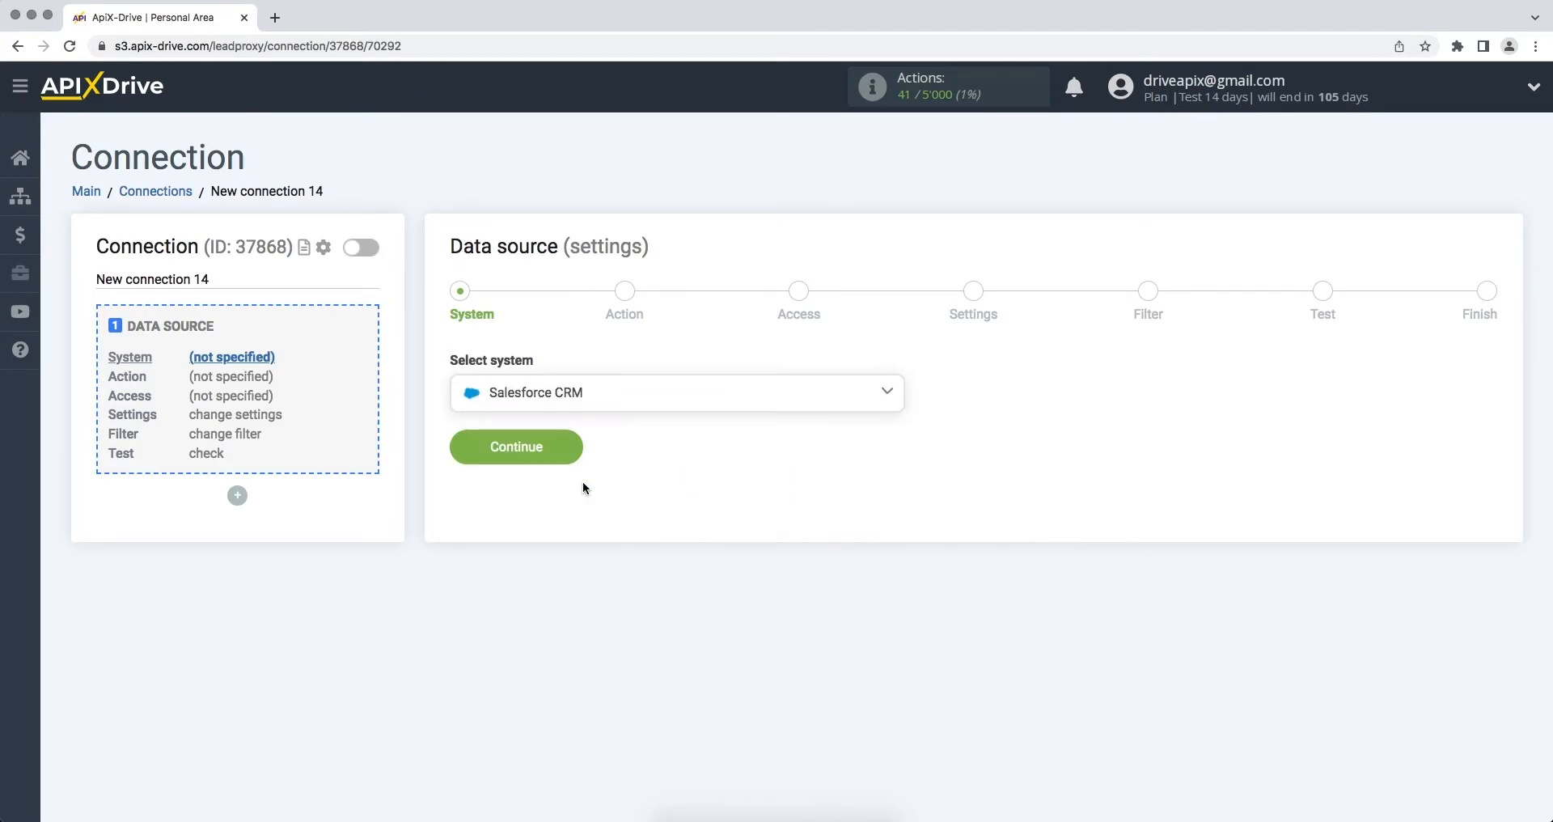
{"action": "left_click", "coordinate": [466, 457]}
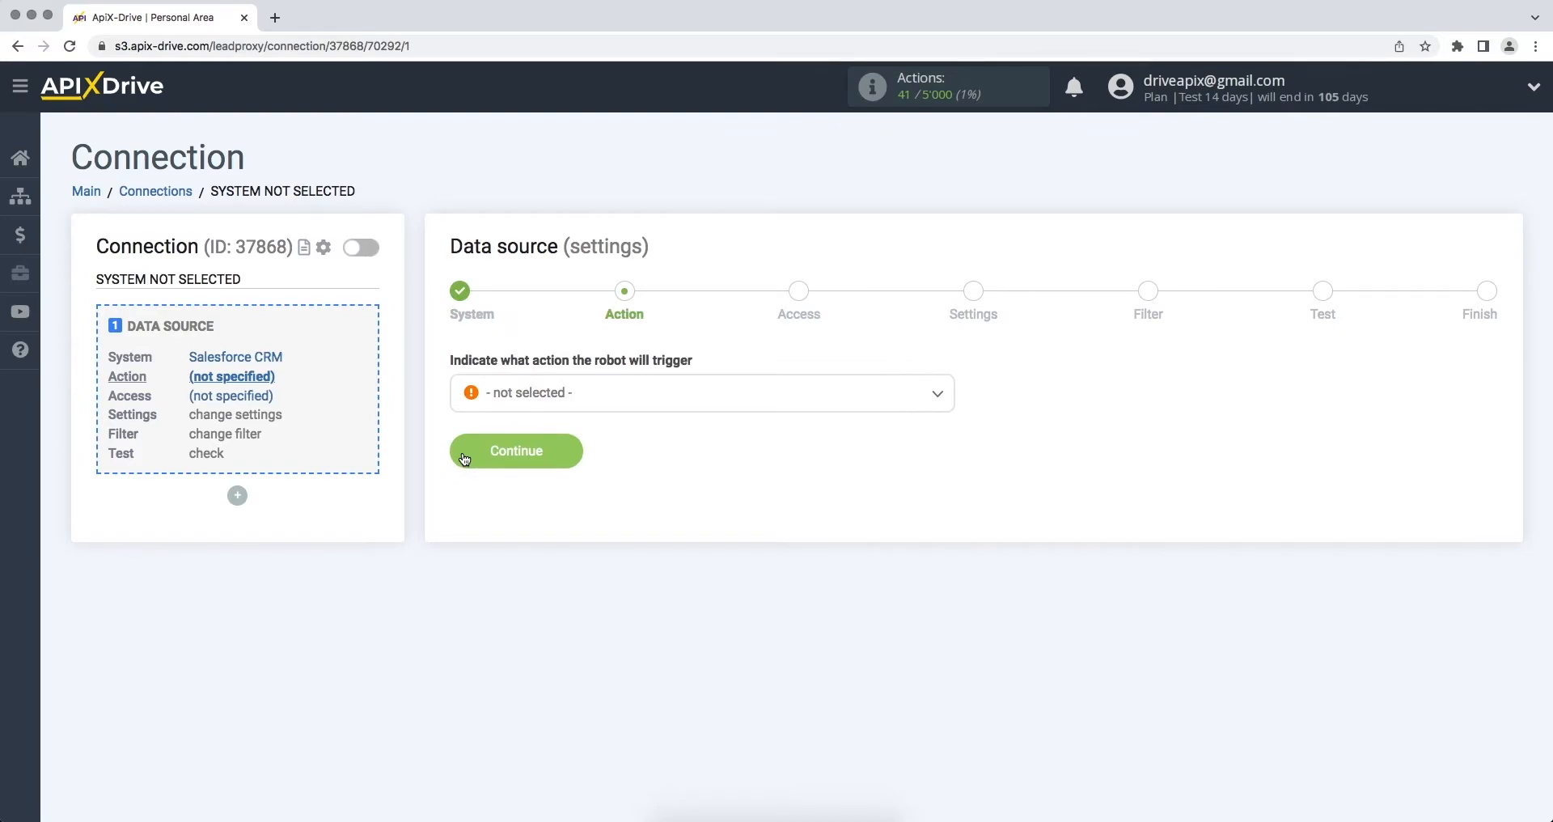
Choose Get Leads (new) as the Salesforce source action.
{"action": "left_click", "coordinate": [521, 404]}
{"action": "left_click_drag", "start_coordinate": [949, 488], "coordinate": [952, 557]}
{"action": "left_click", "coordinate": [566, 610]}
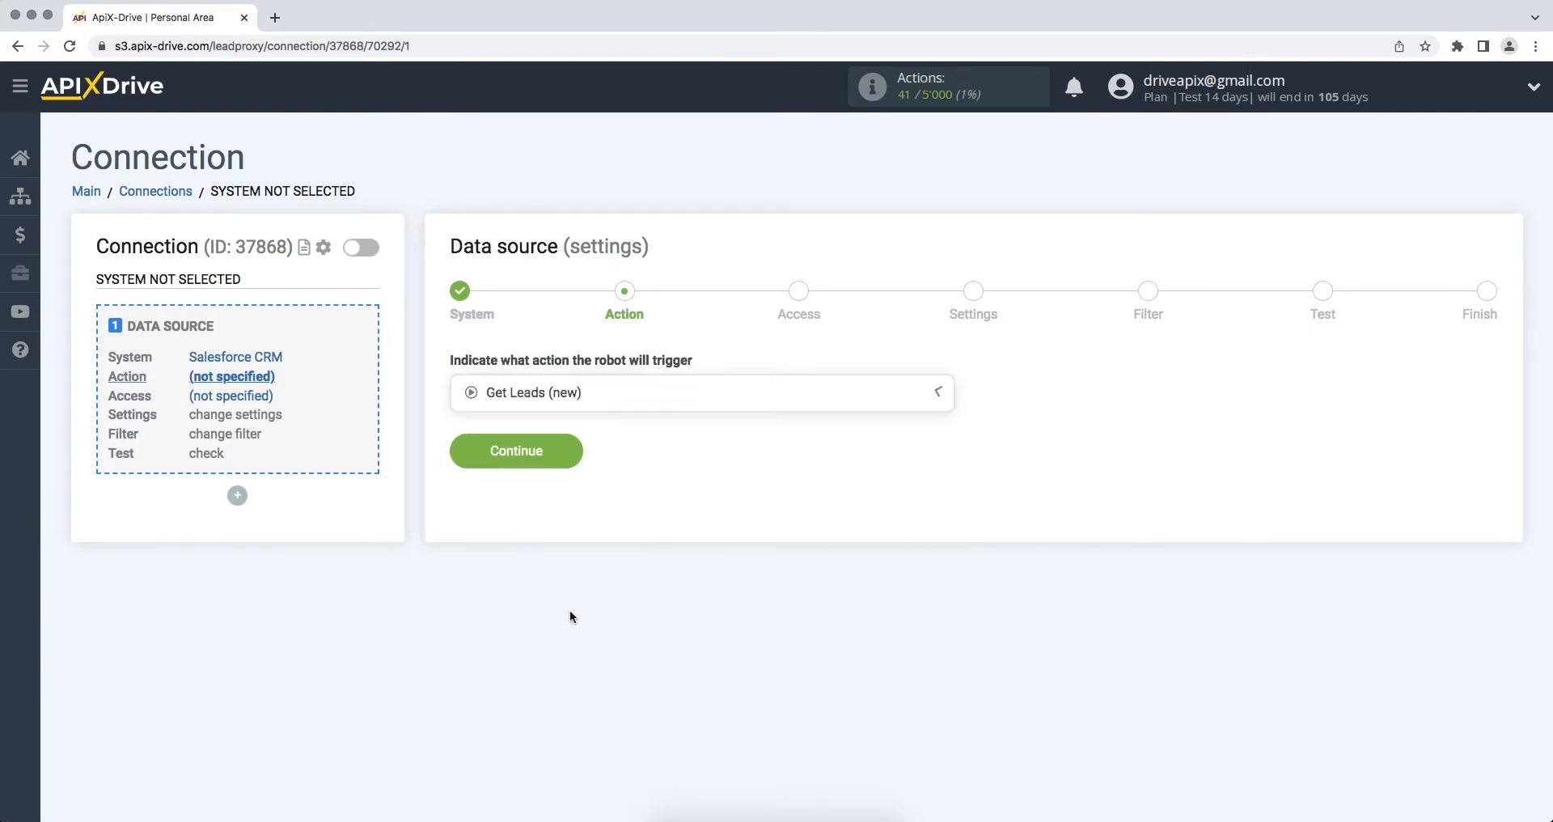
{"action": "left_click", "coordinate": [475, 471]}
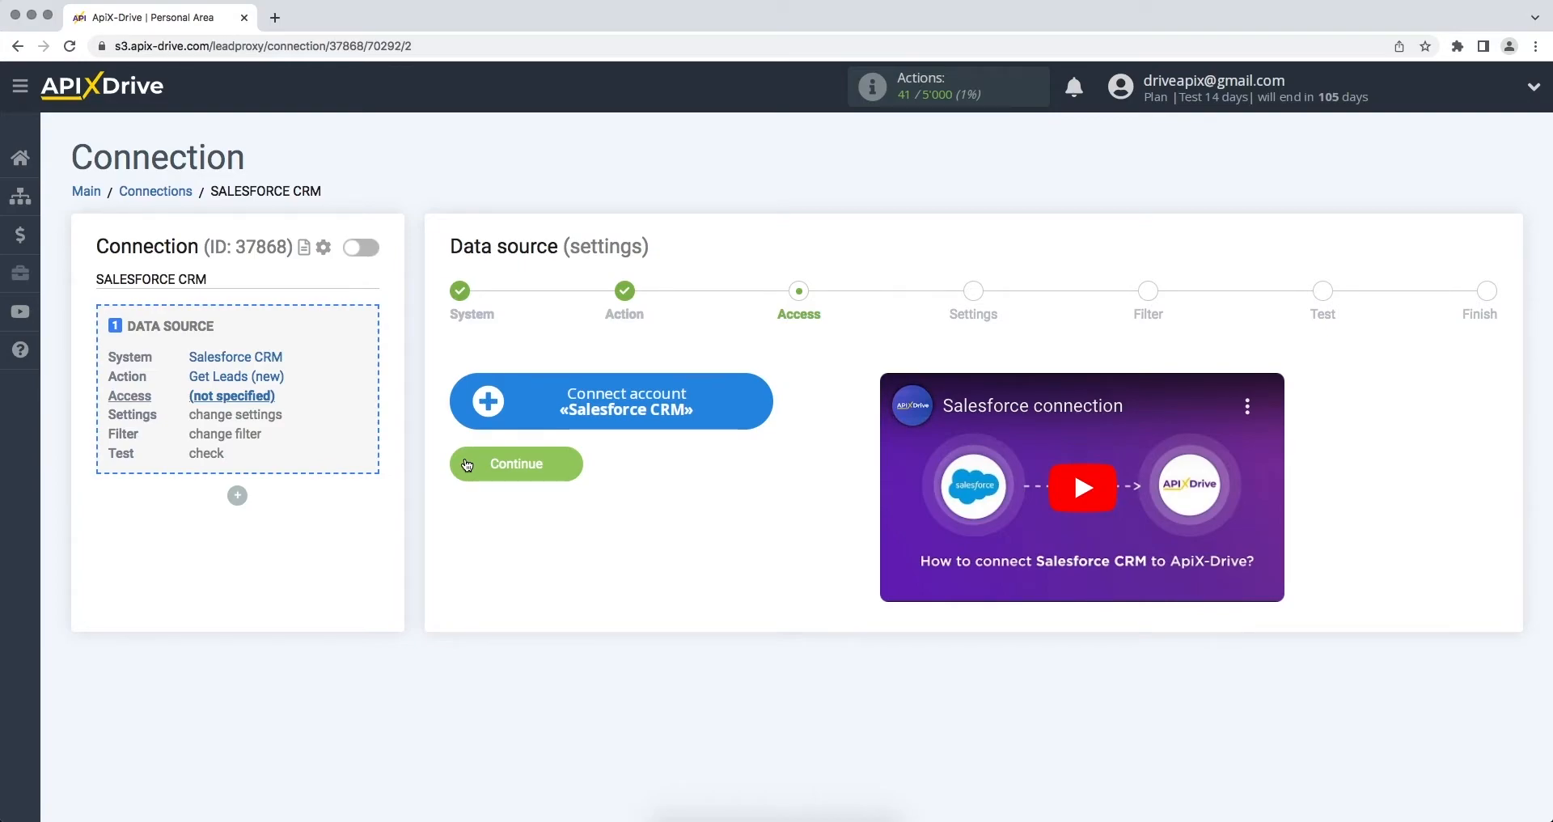
Log in to Salesforce with the account username and password.
{"action": "left_click", "coordinate": [481, 405]}
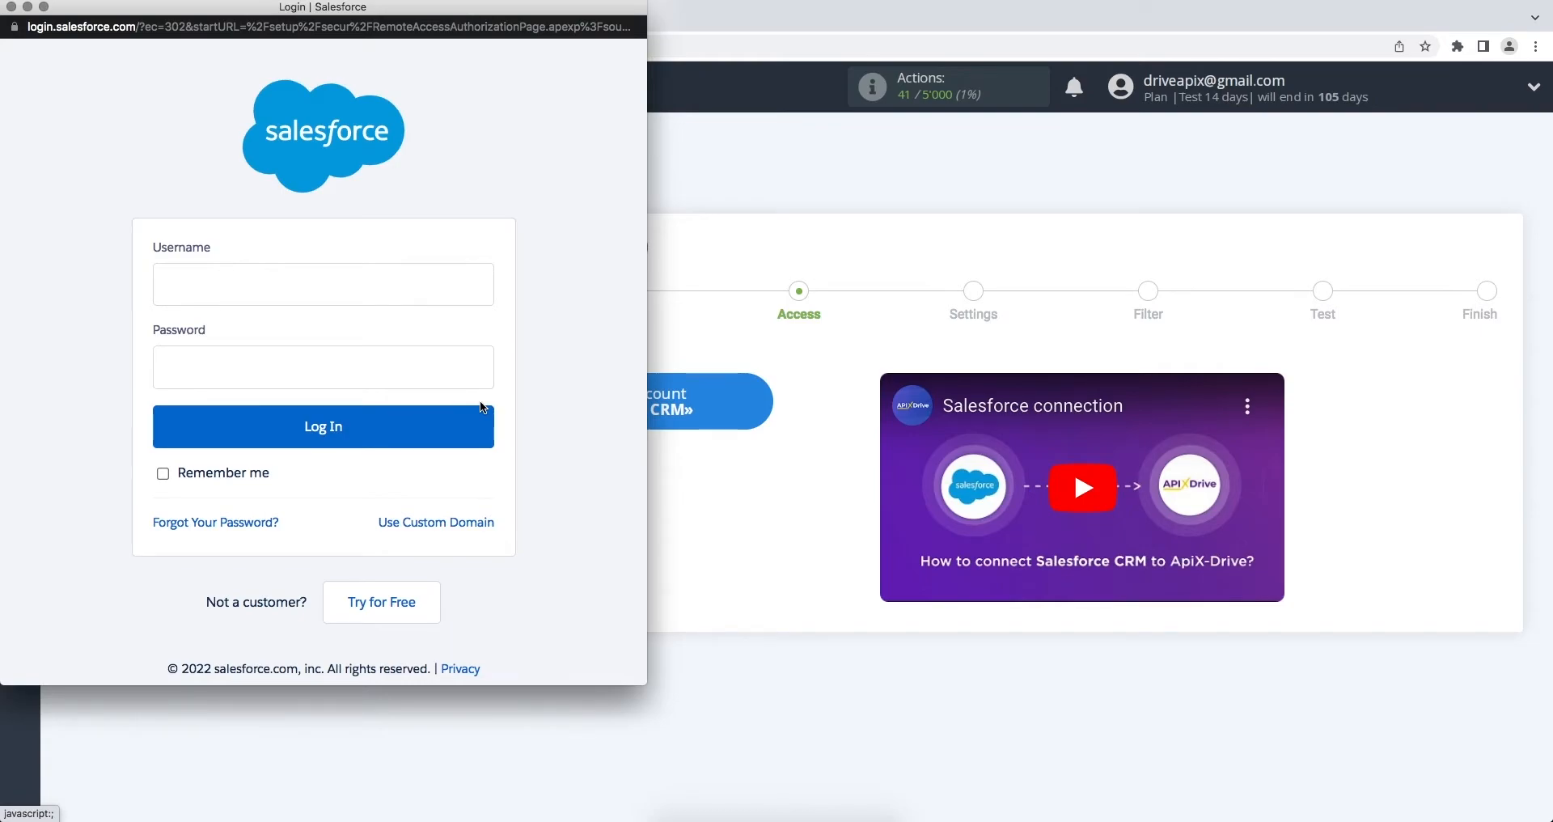
{"action": "left_click", "coordinate": [423, 288]}
{"action": "left_click", "coordinate": [421, 366]}
{"action": "type", "text": "•••••••••••"}
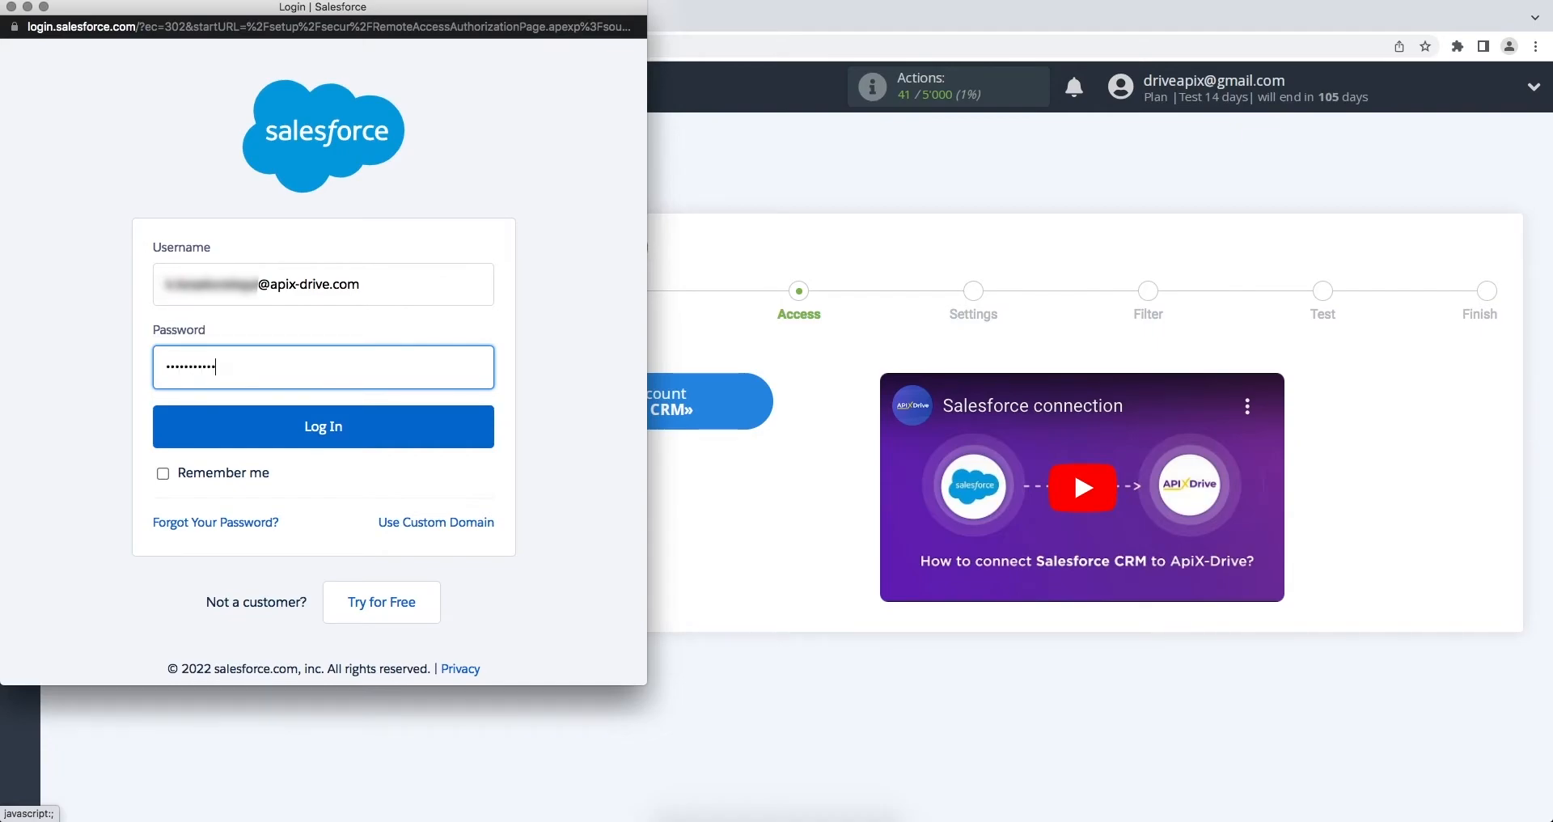
{"action": "left_click", "coordinate": [419, 427]}
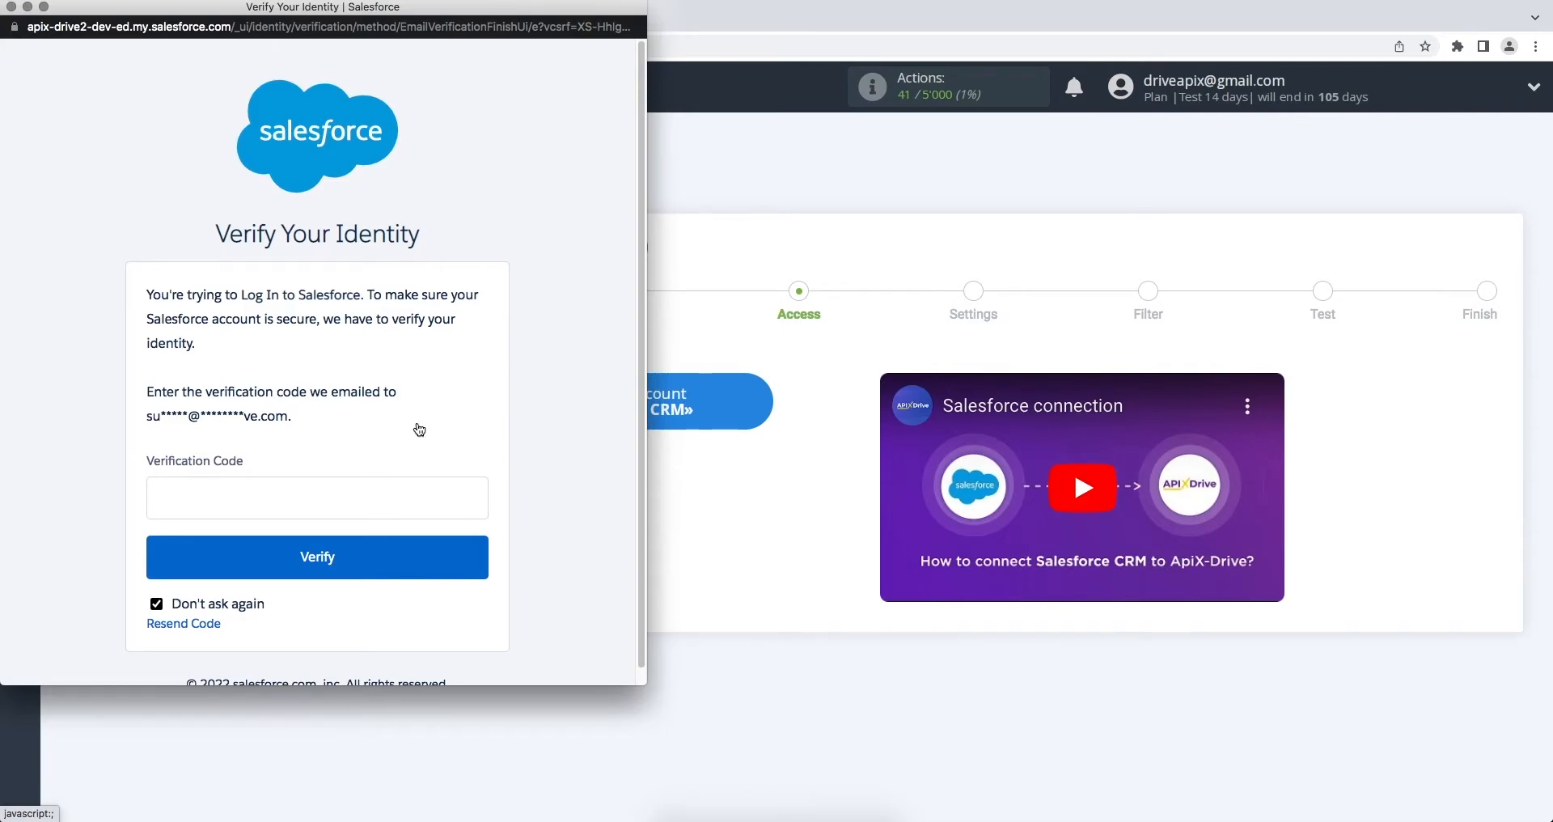
Enter the emailed verification code to finish connecting the Salesforce account.
{"action": "left_click", "coordinate": [389, 492]}
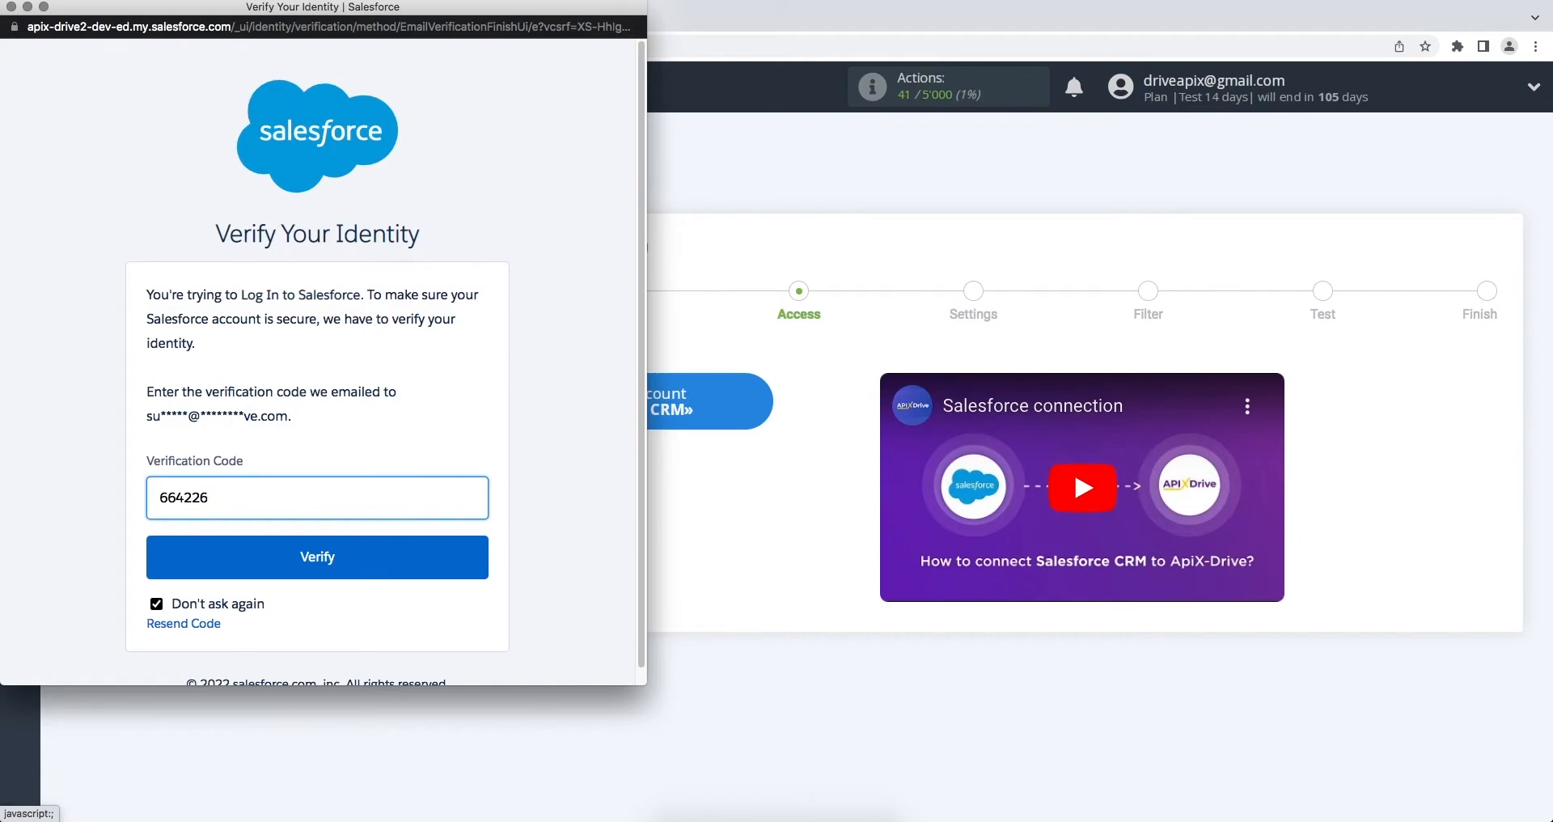
{"action": "left_click", "coordinate": [378, 566]}
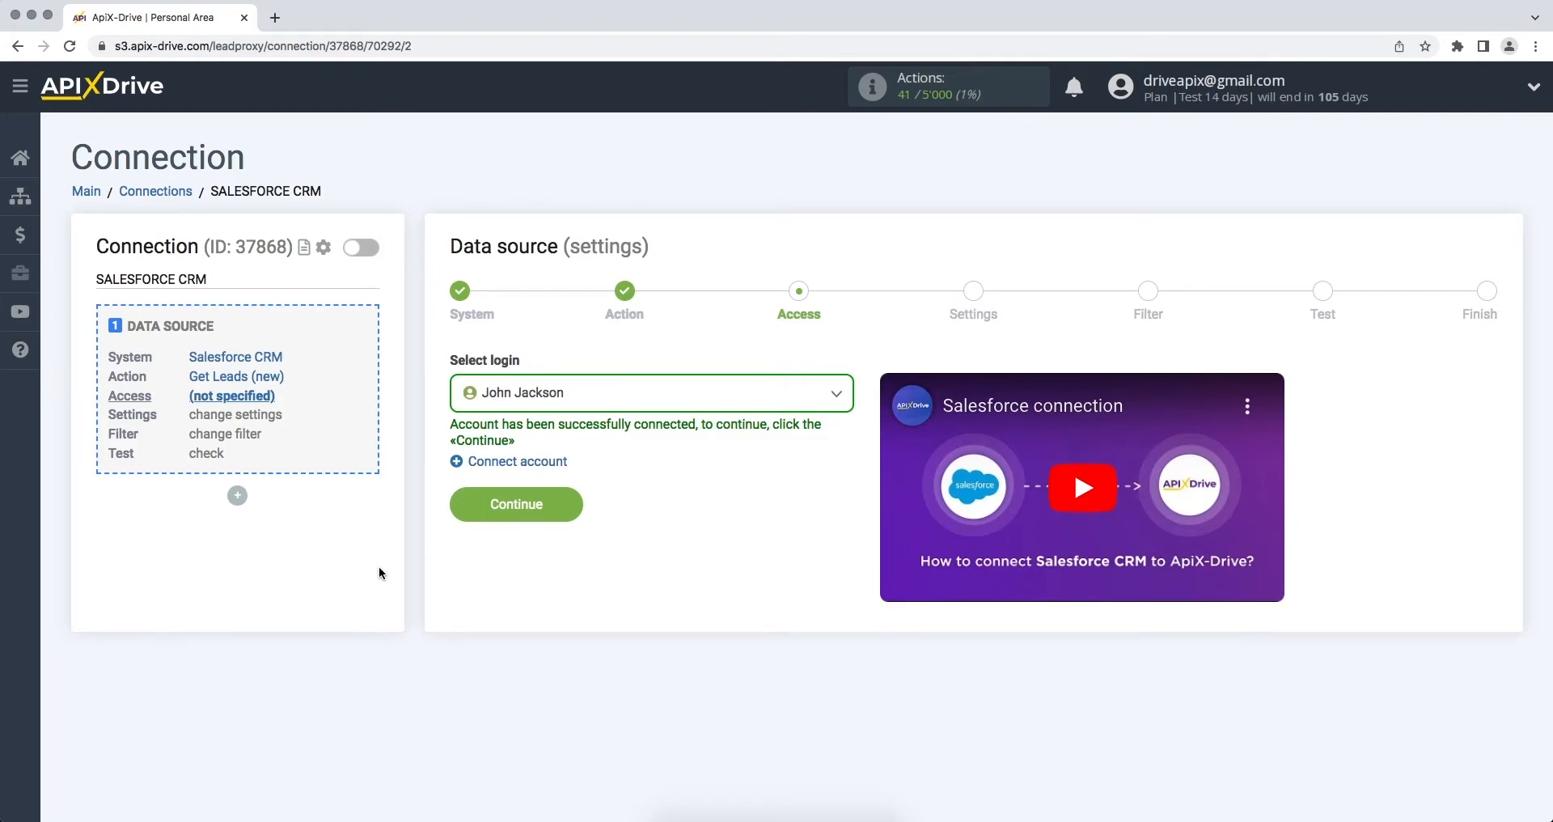
Select the connected Salesforce login and continue past Access, Settings and Filter to test data.
{"action": "left_click", "coordinate": [495, 396]}
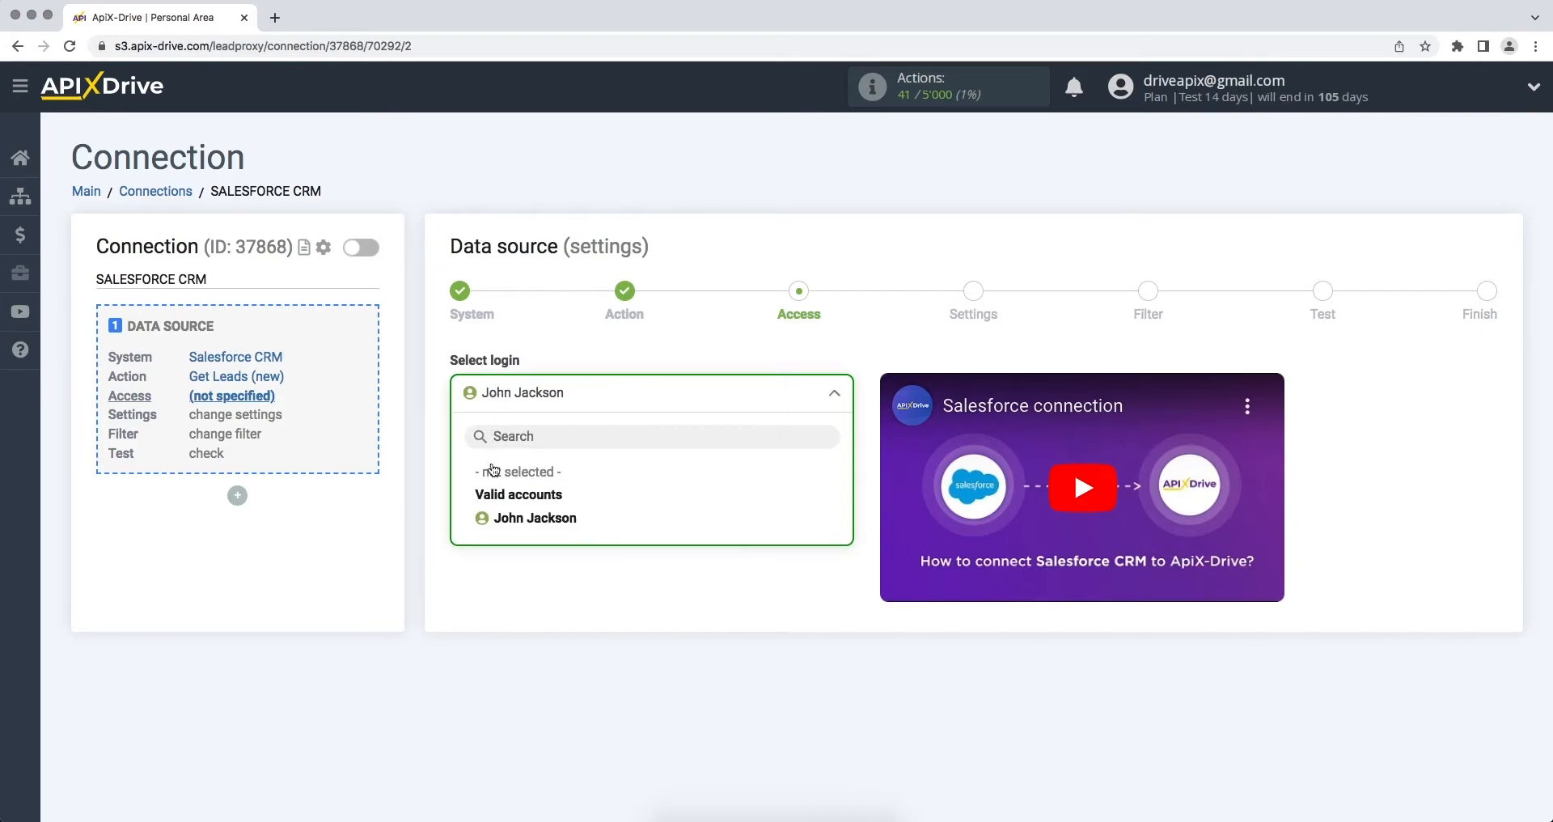
{"action": "left_click", "coordinate": [501, 517]}
{"action": "left_click", "coordinate": [466, 505]}
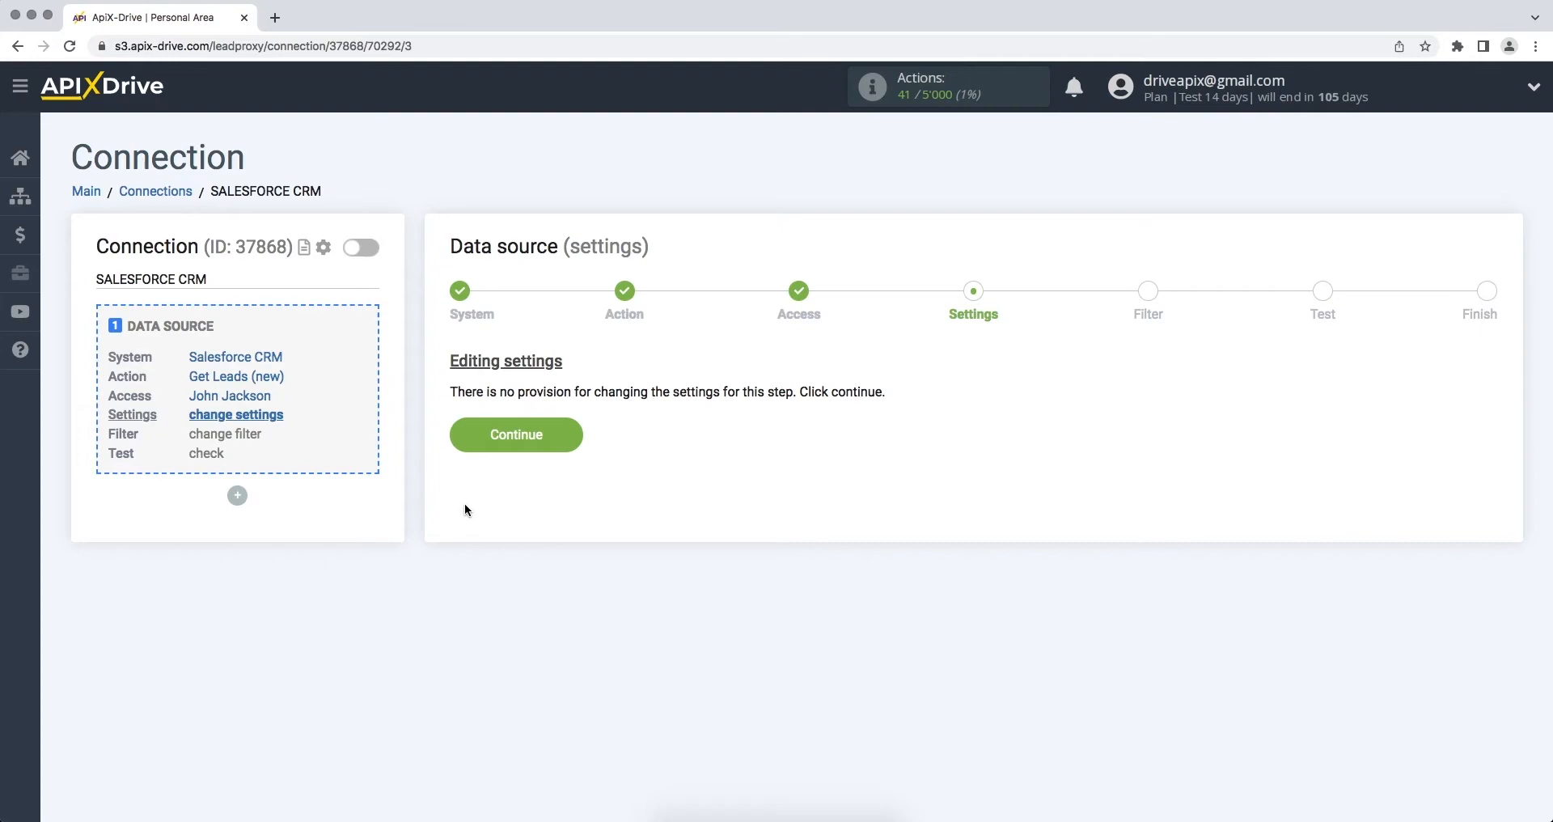
{"action": "left_click", "coordinate": [456, 442]}
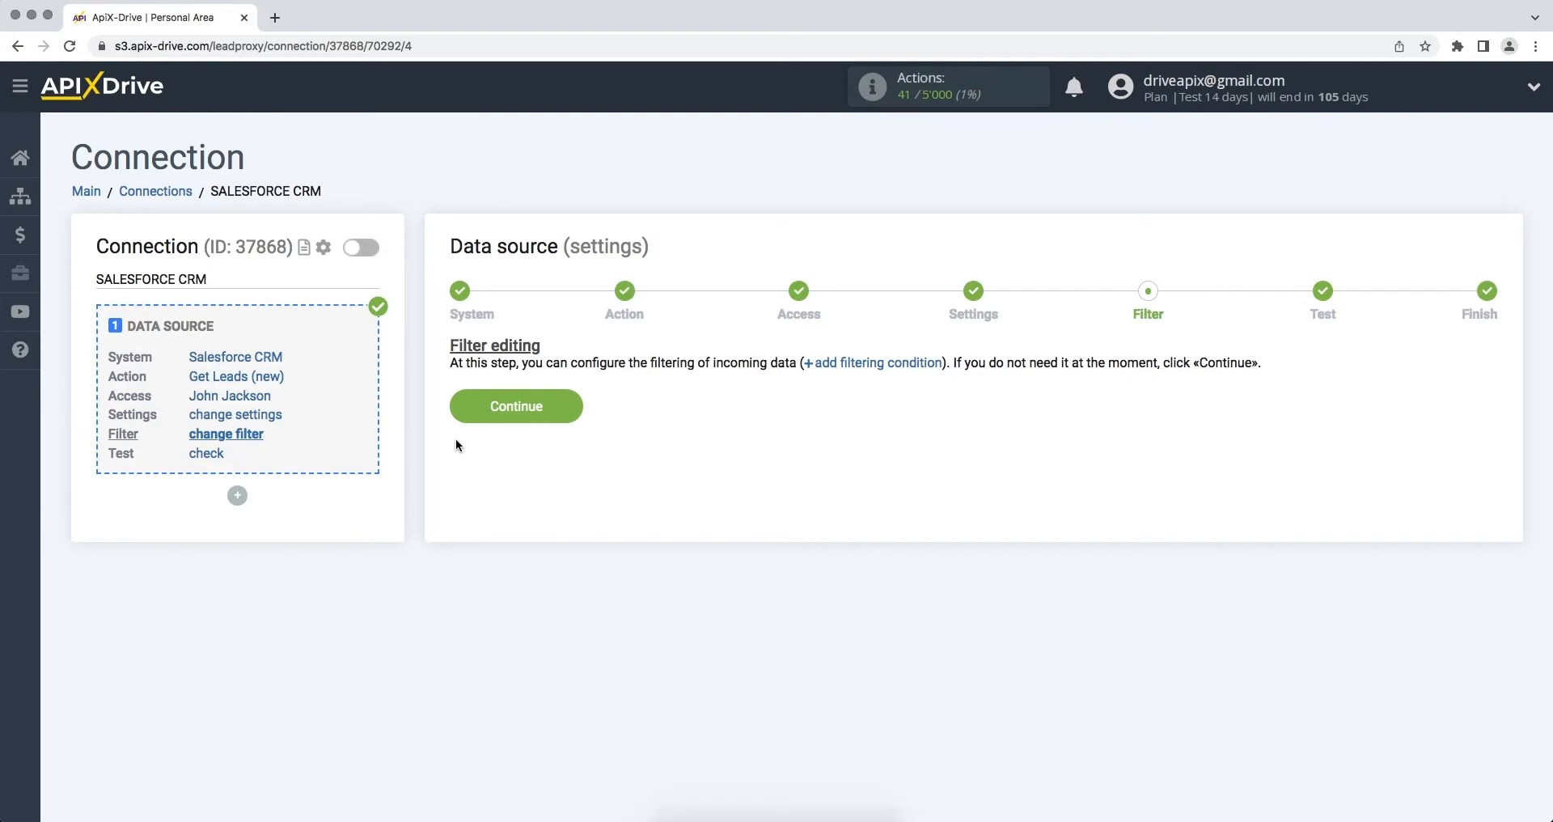
{"action": "left_click", "coordinate": [459, 404]}
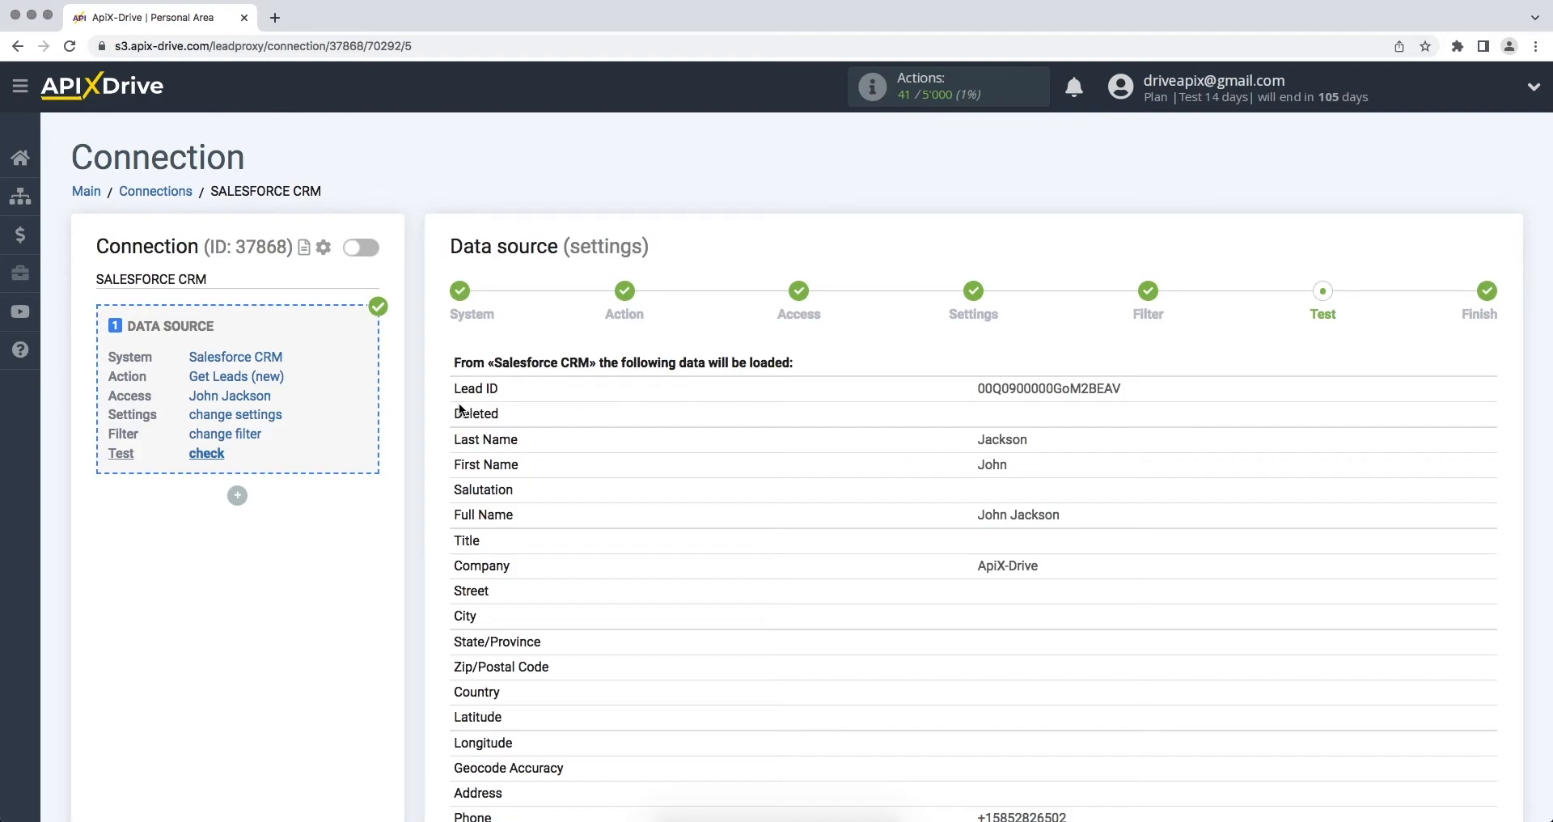
Accept the Salesforce test lead data and start setting up the data destination.
{"action": "scroll", "coordinate": [459, 402], "scroll_direction": "down", "scroll_amount": 12}
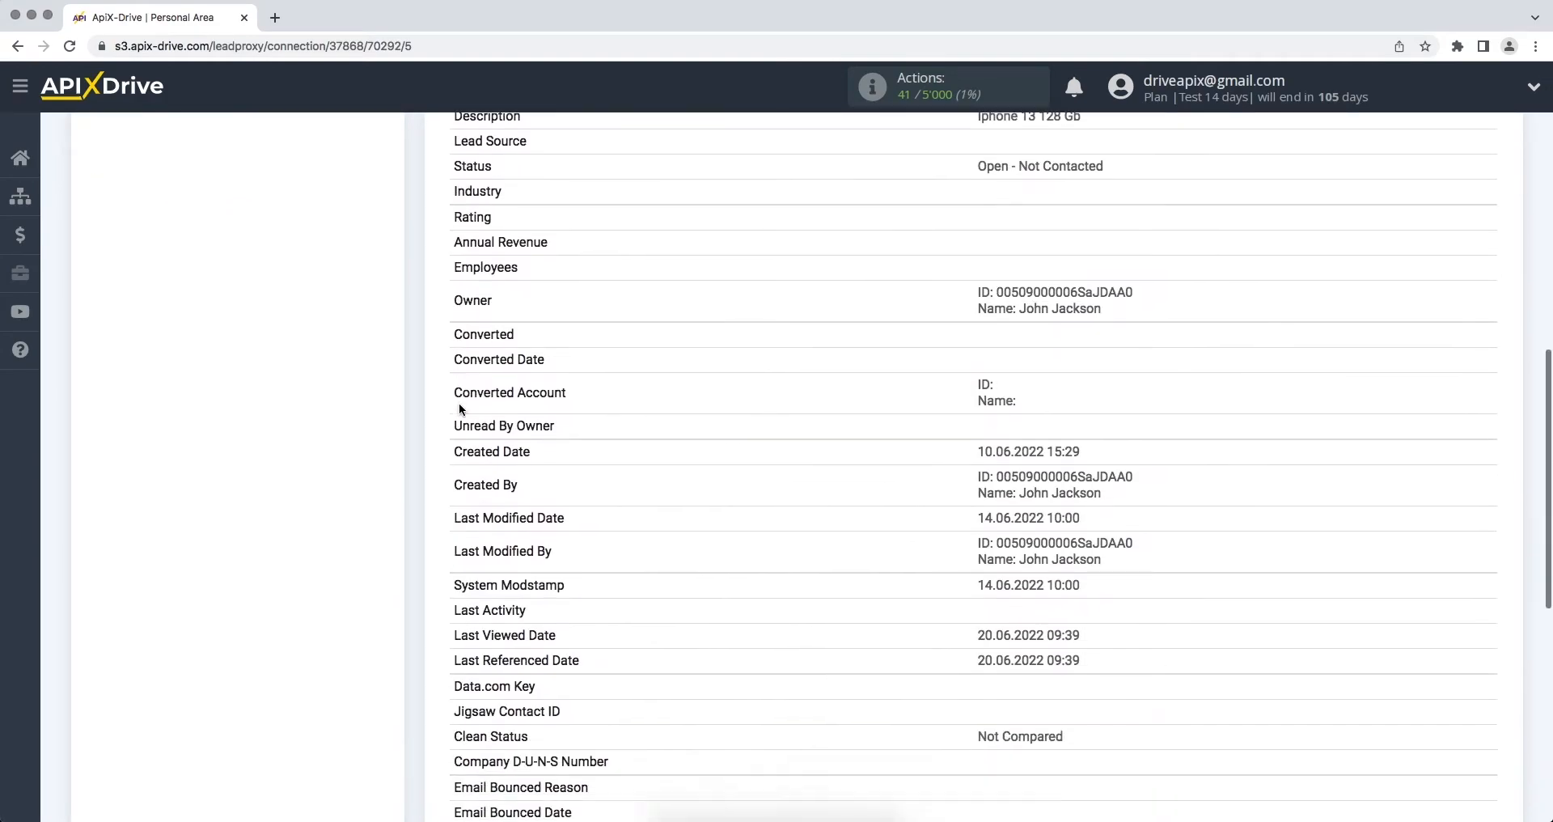
{"action": "scroll", "coordinate": [459, 402], "scroll_direction": "down", "scroll_amount": 1}
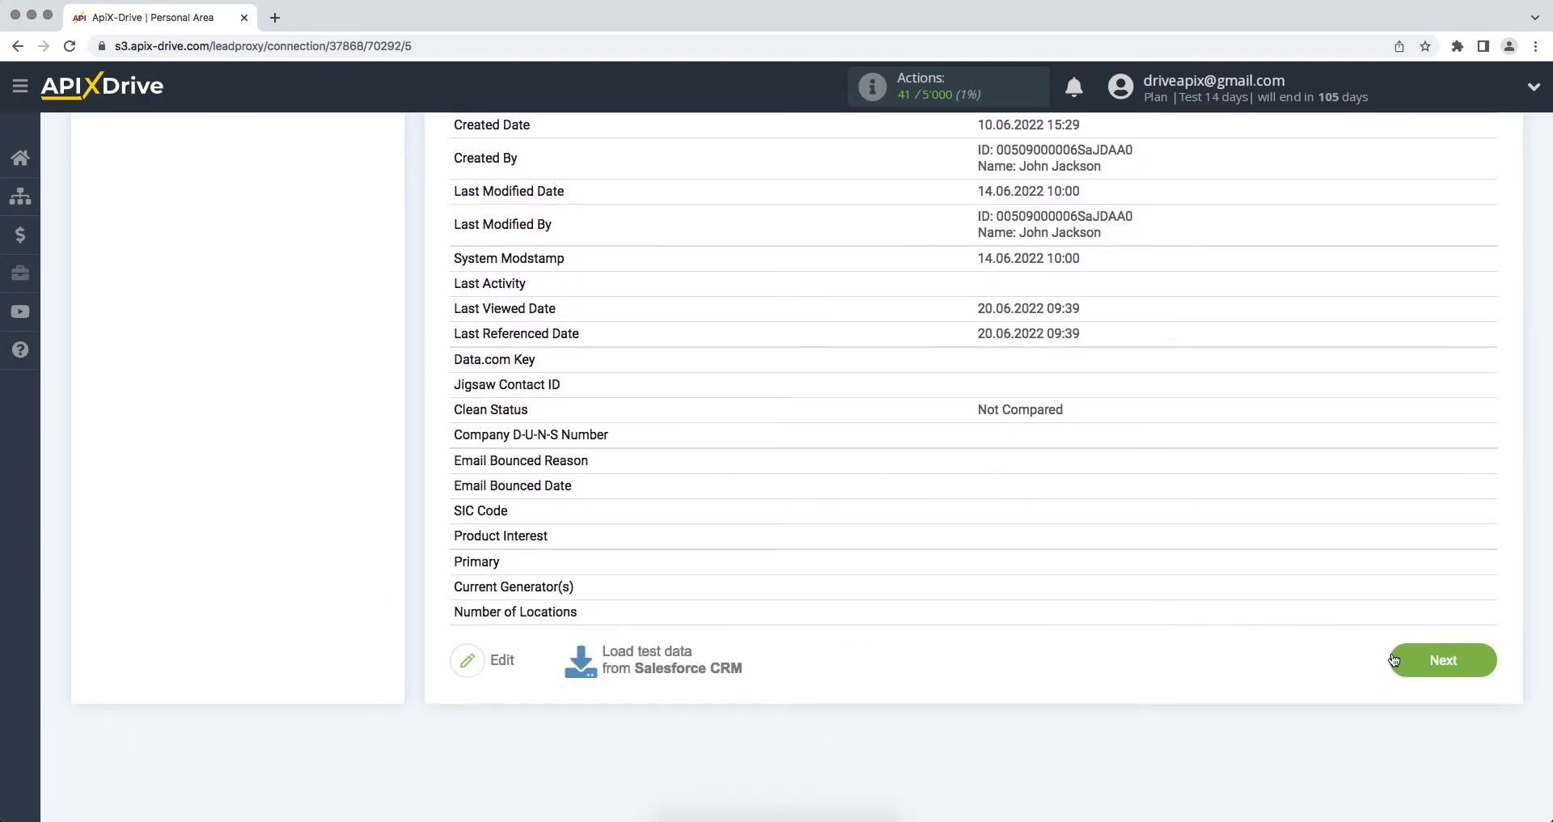
{"action": "left_click", "coordinate": [1397, 661]}
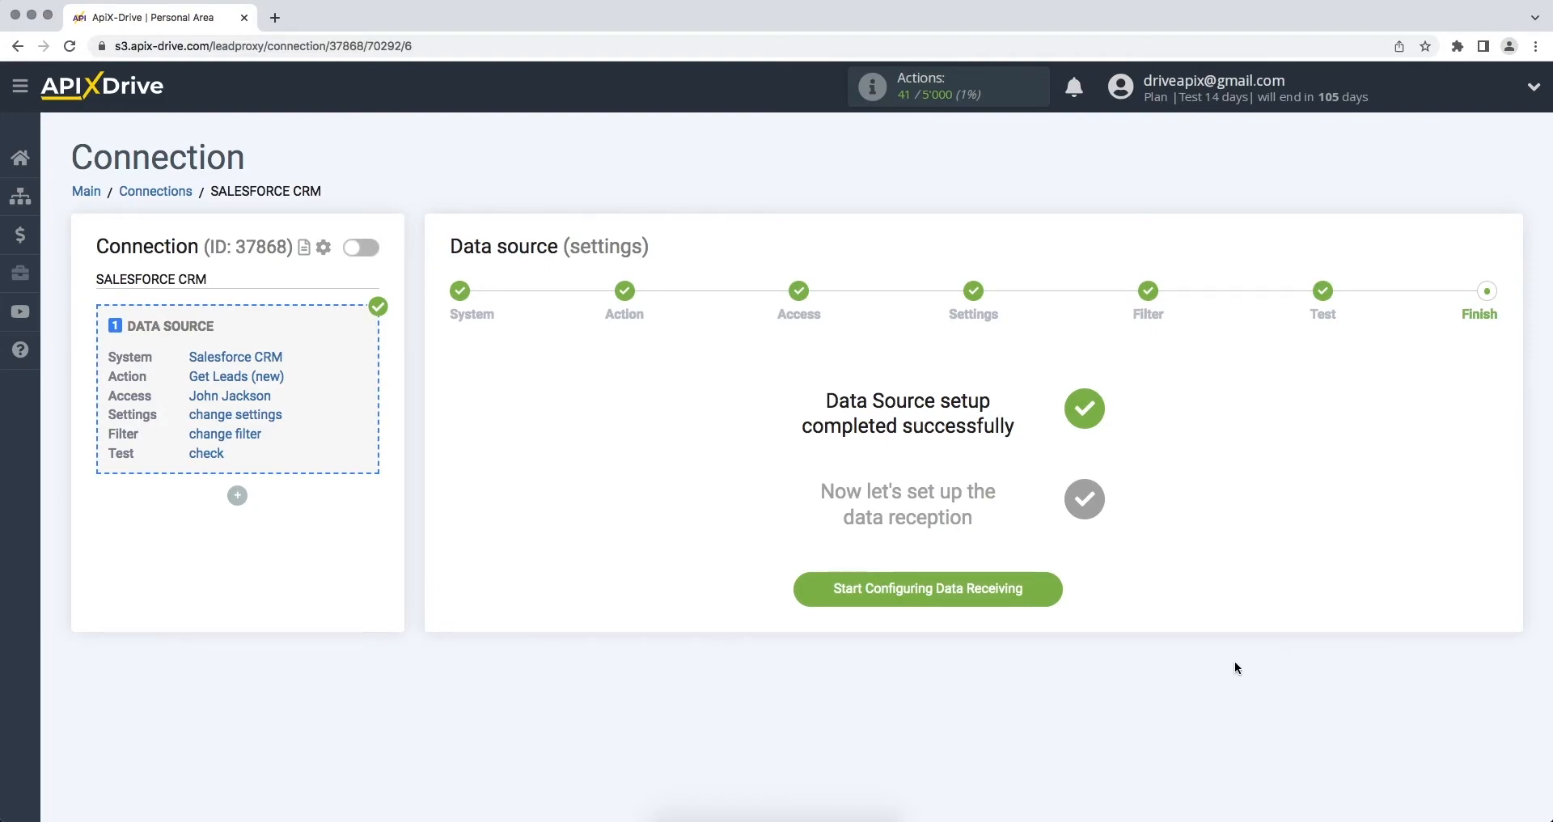
{"action": "left_click", "coordinate": [800, 594]}
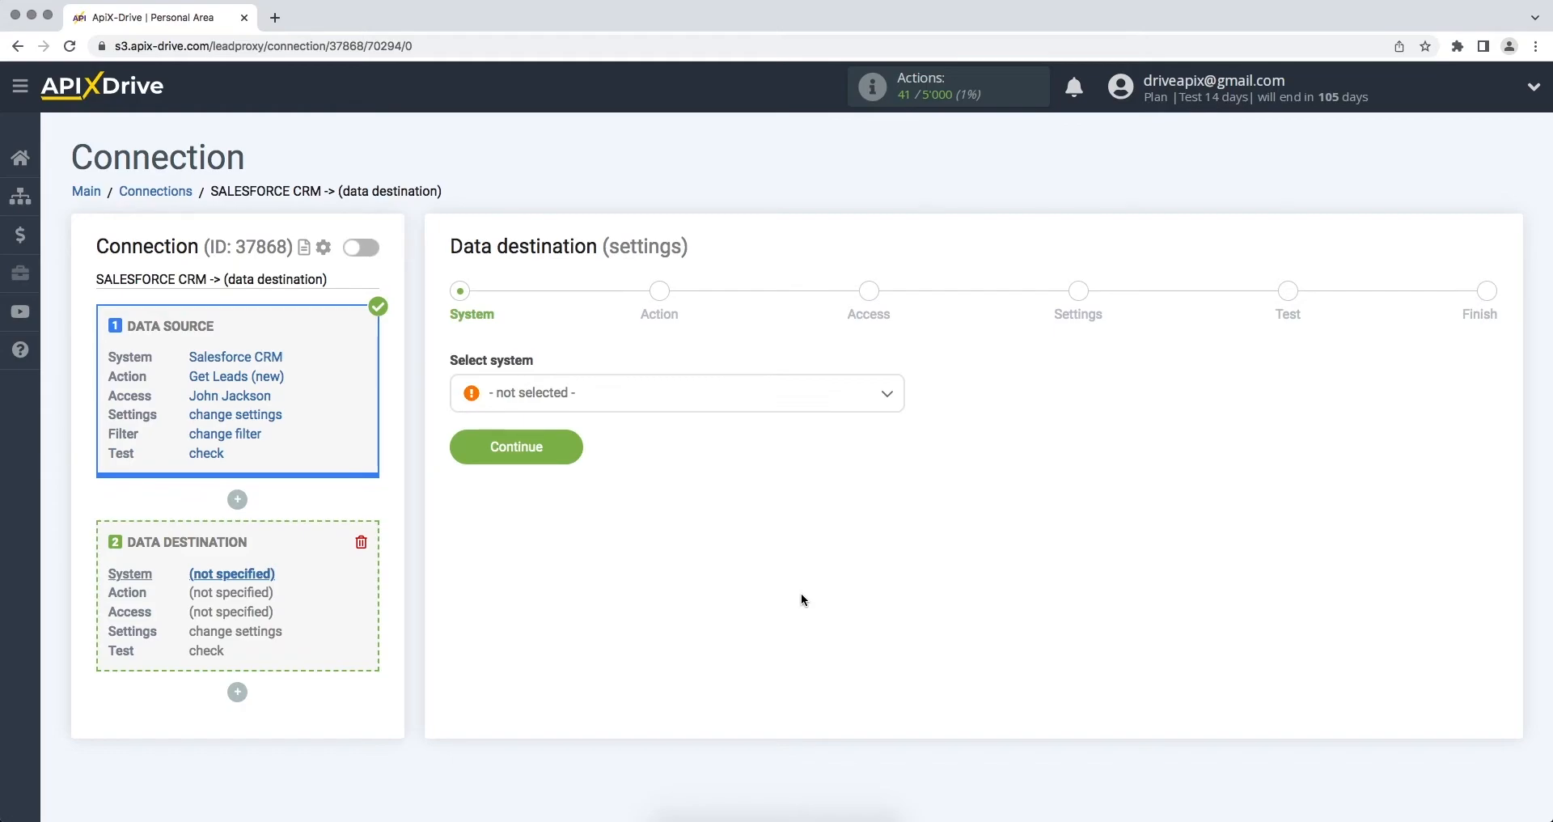
Choose Freshworks as the destination system.
{"action": "left_click", "coordinate": [796, 394]}
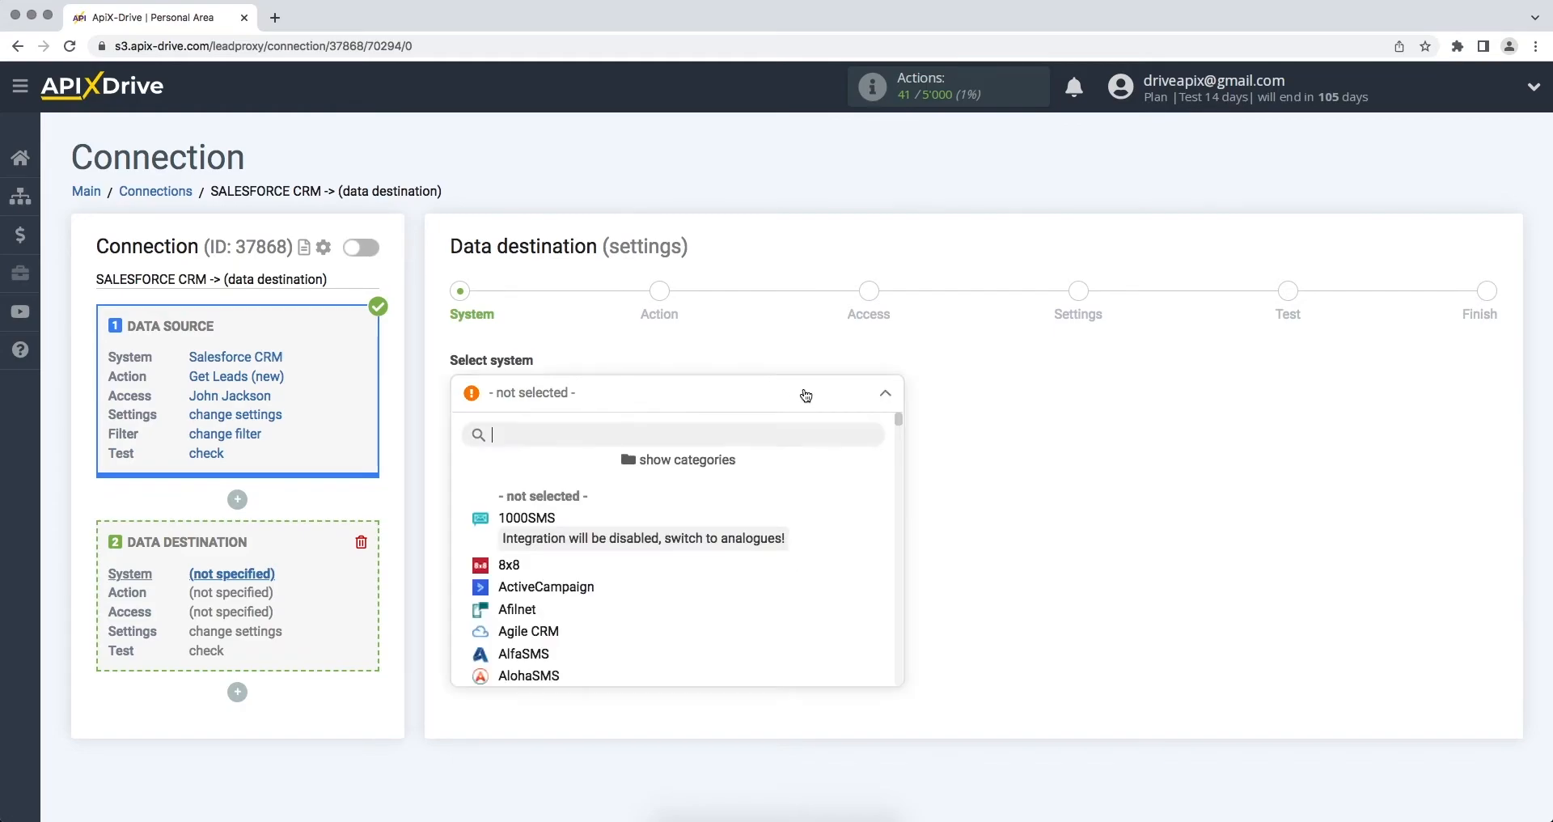
{"action": "left_click_drag", "start_coordinate": [894, 414], "coordinate": [906, 473]}
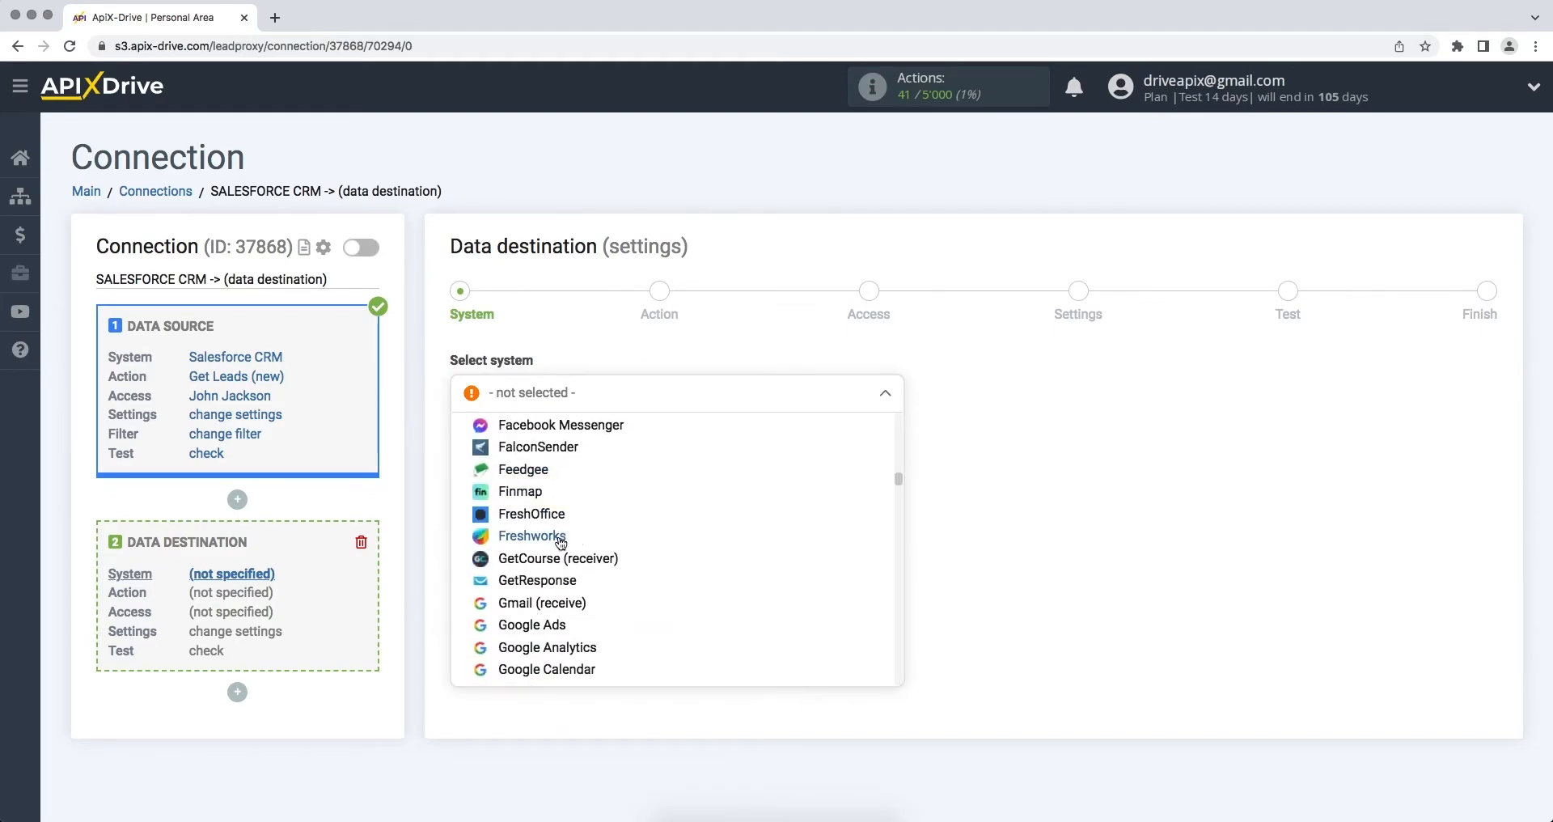
{"action": "left_click", "coordinate": [558, 537]}
{"action": "left_click", "coordinate": [459, 453]}
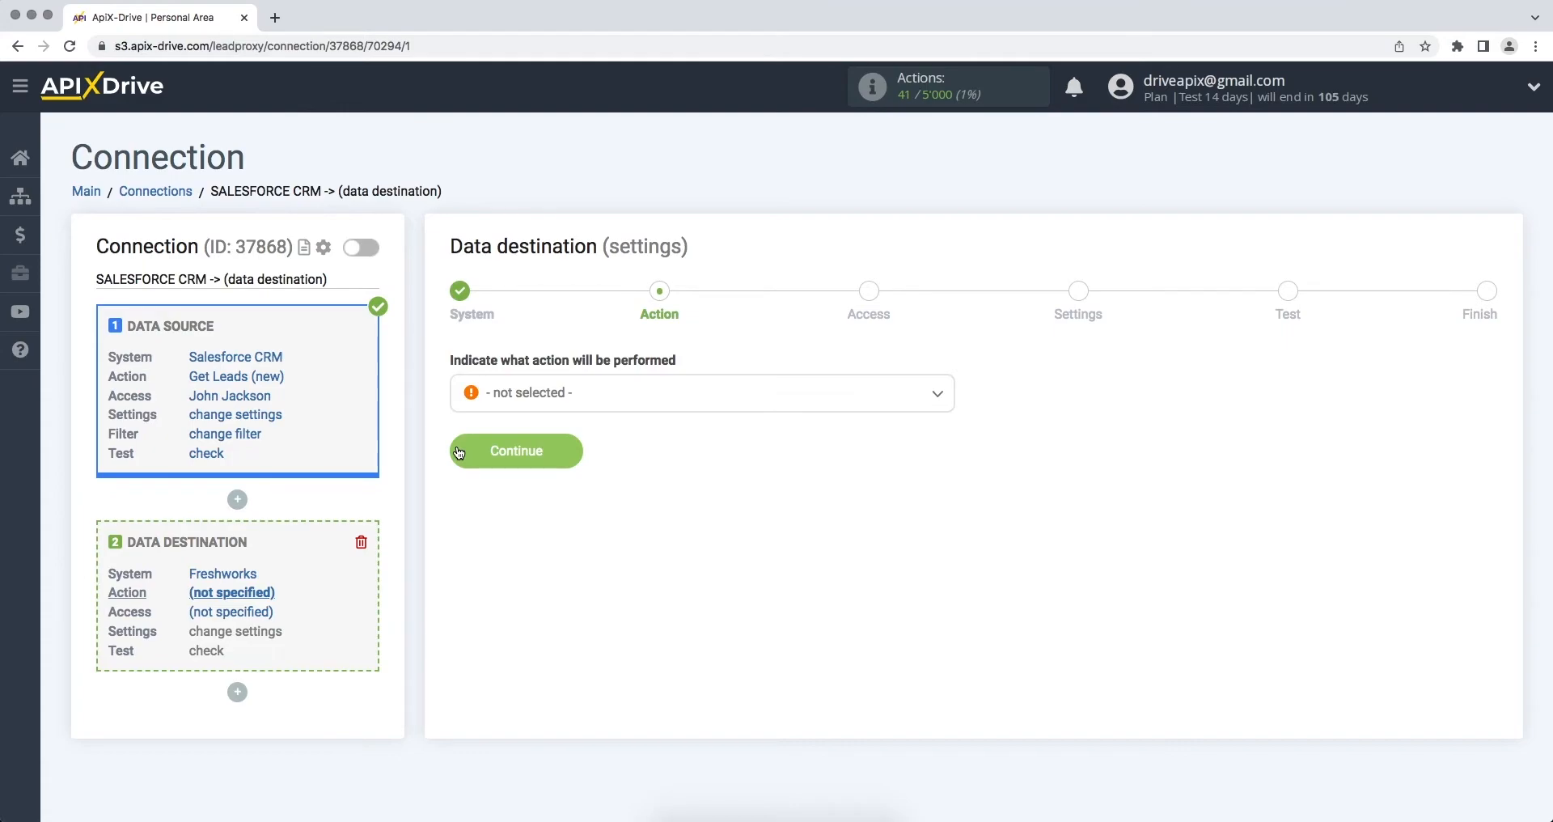
Set the destination action to Create Contacts.
{"action": "left_click", "coordinate": [507, 396]}
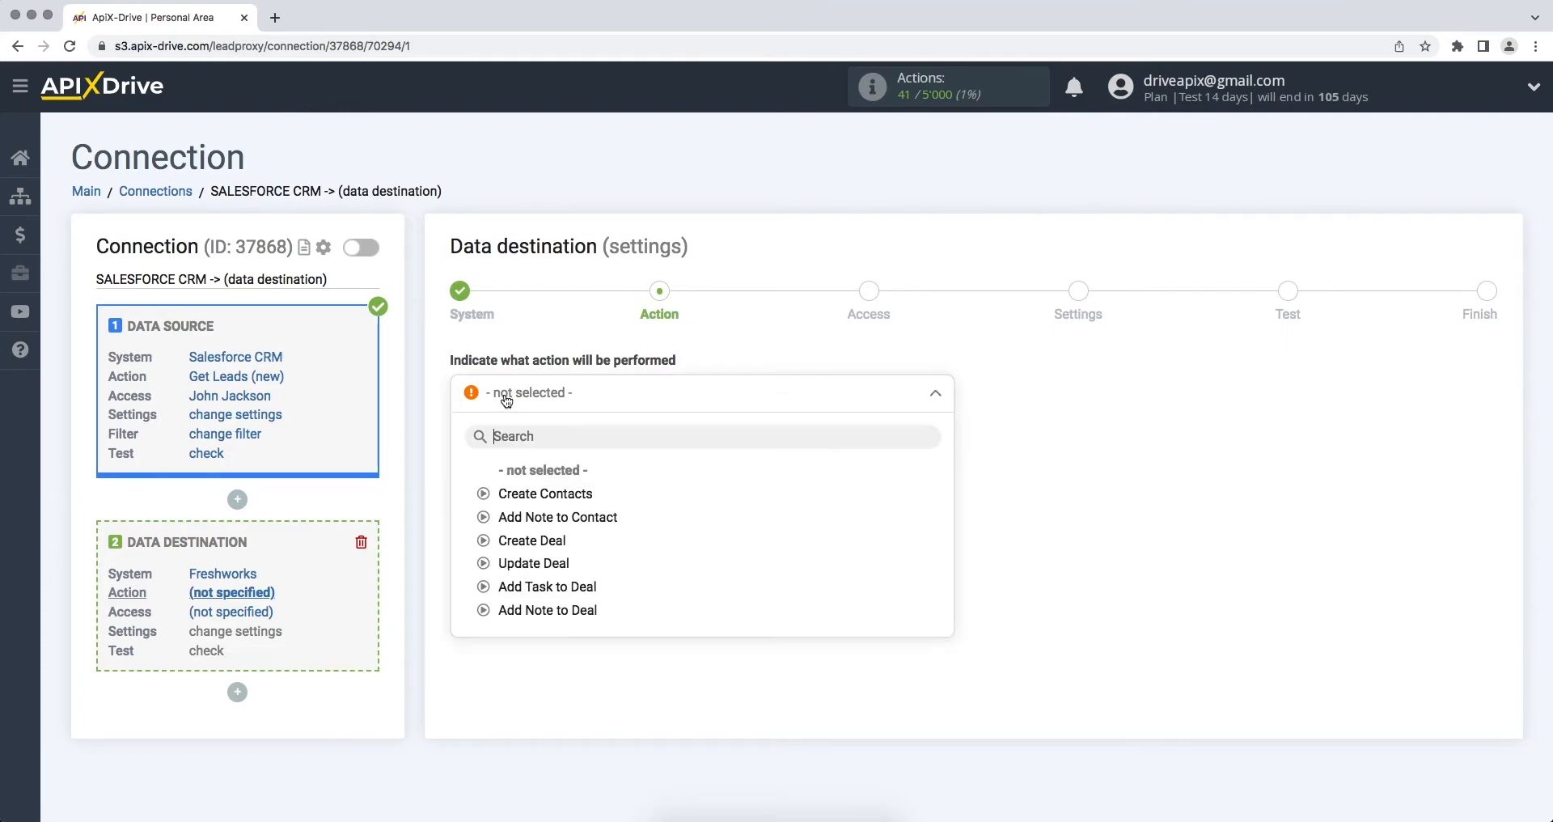
{"action": "left_click", "coordinate": [526, 495]}
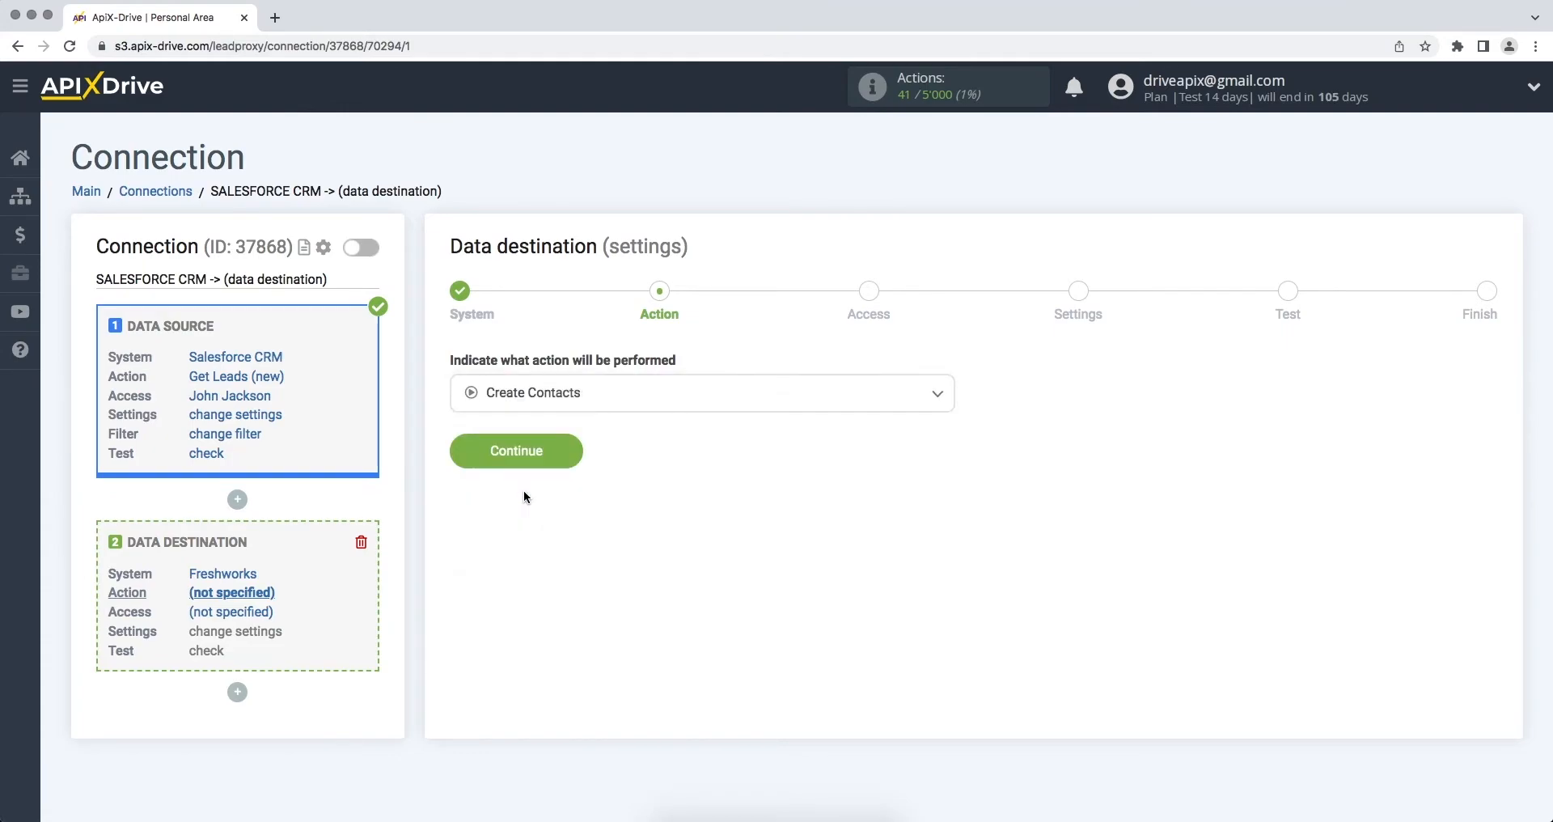
{"action": "left_click", "coordinate": [457, 455]}
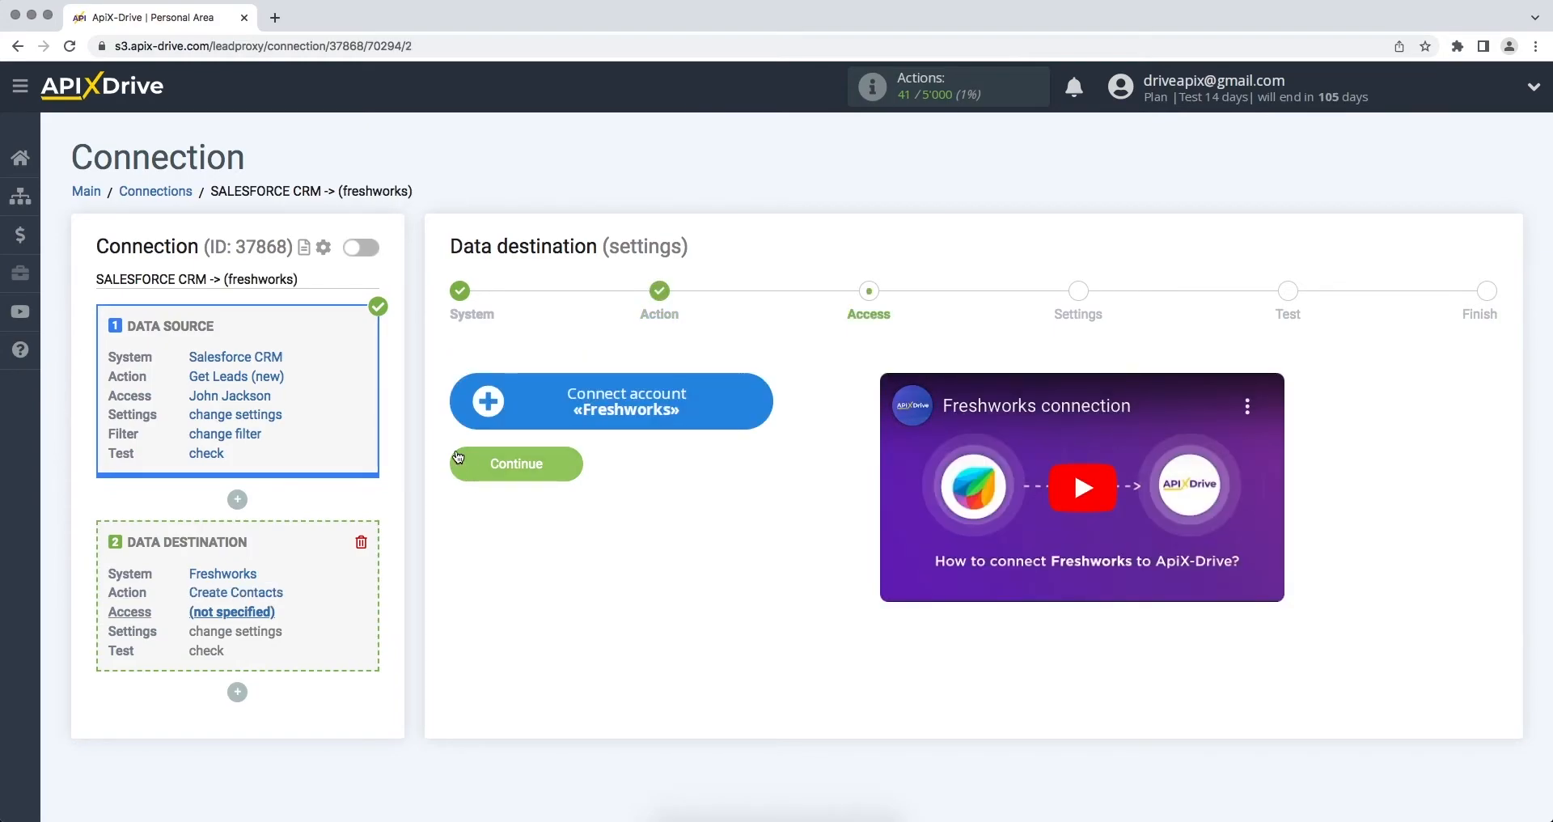
Open the Freshworks account integration setup with Connect account «Freshworks».
{"action": "left_click", "coordinate": [483, 414]}
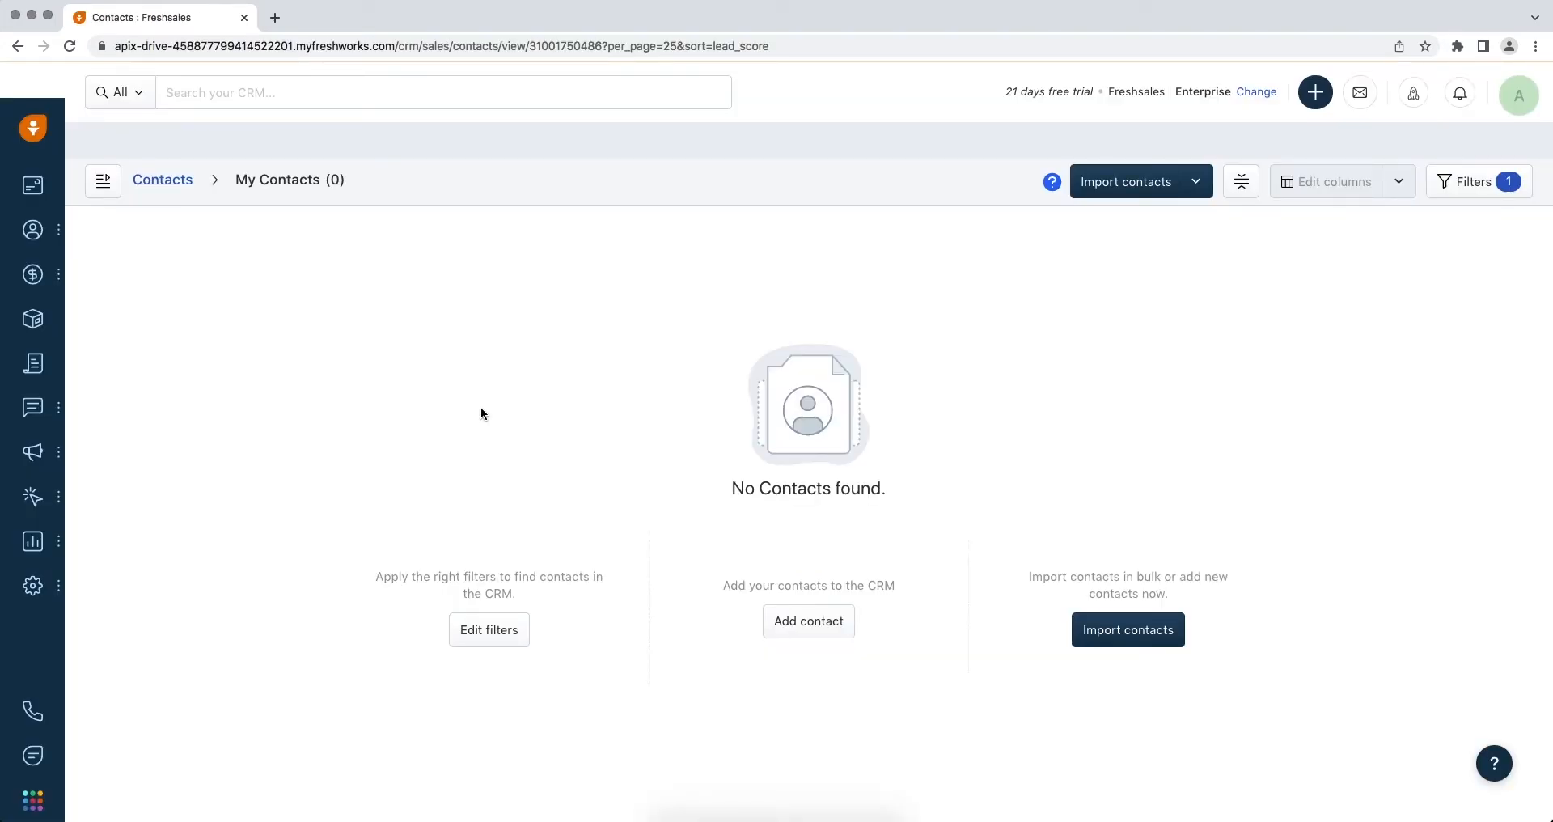
Copy the Freshsales account domain from the address bar into the integration setup's Domain field.
{"action": "left_click", "coordinate": [502, 49]}
{"action": "left_click_drag", "start_coordinate": [434, 46], "coordinate": [152, 48]}
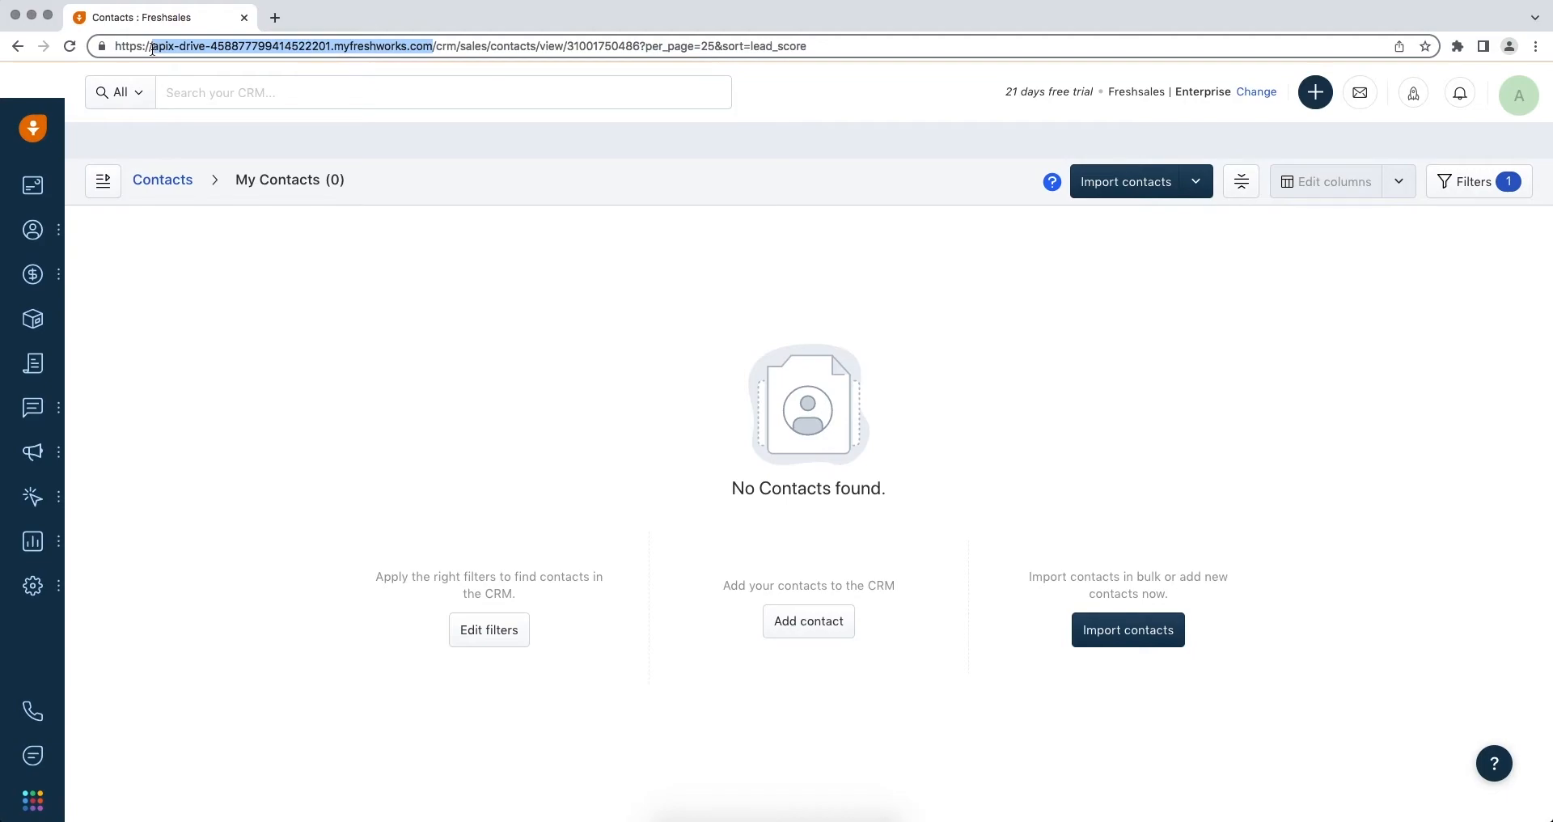
{"action": "right_click", "coordinate": [153, 48]}
{"action": "left_click", "coordinate": [193, 146]}
{"action": "key", "text": "super+grave"}
{"action": "right_click", "coordinate": [587, 398]}
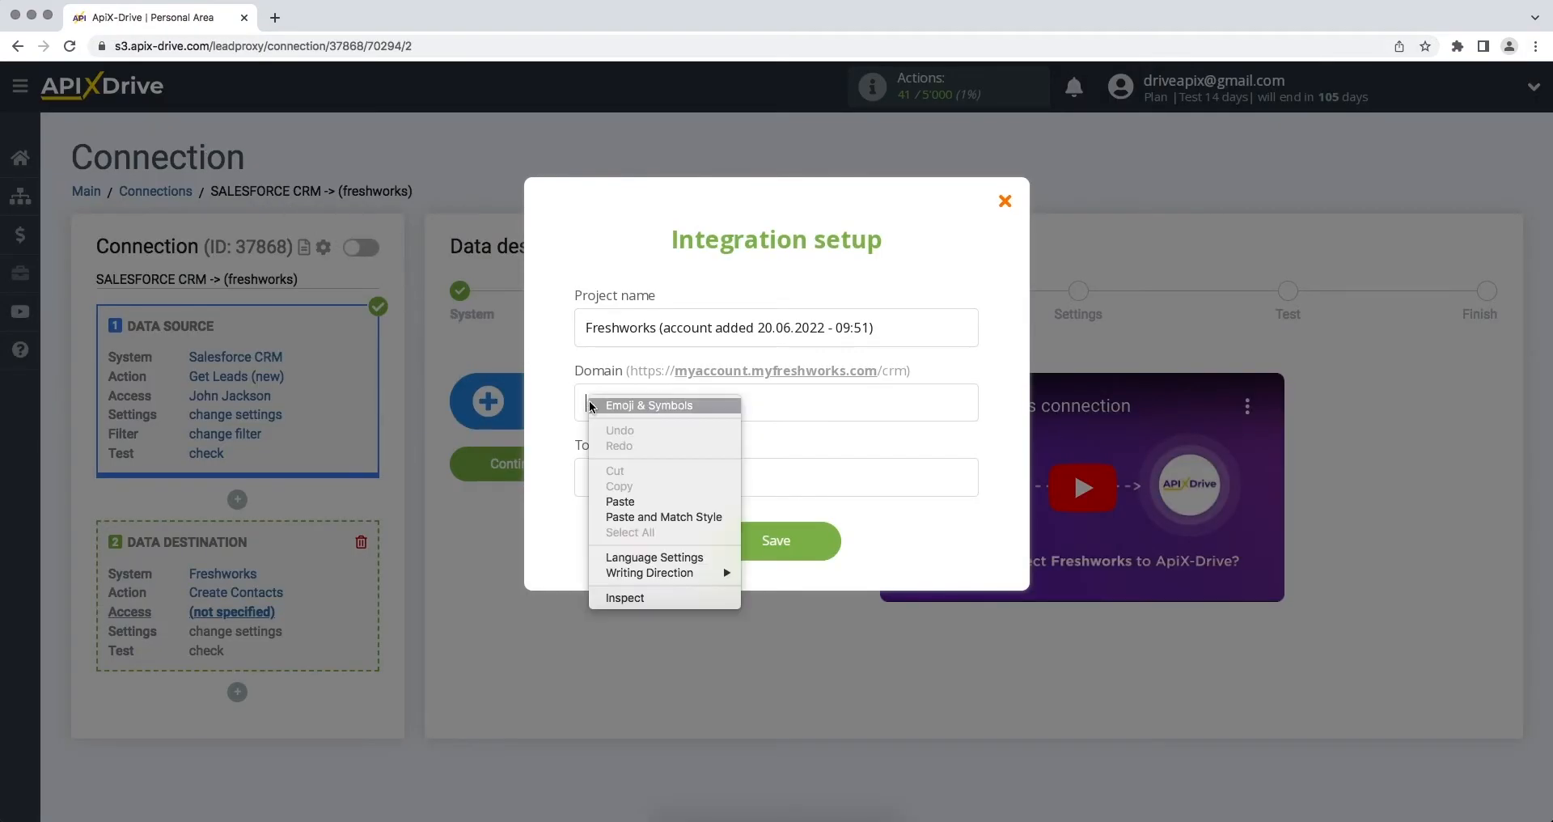
{"action": "left_click", "coordinate": [620, 501]}
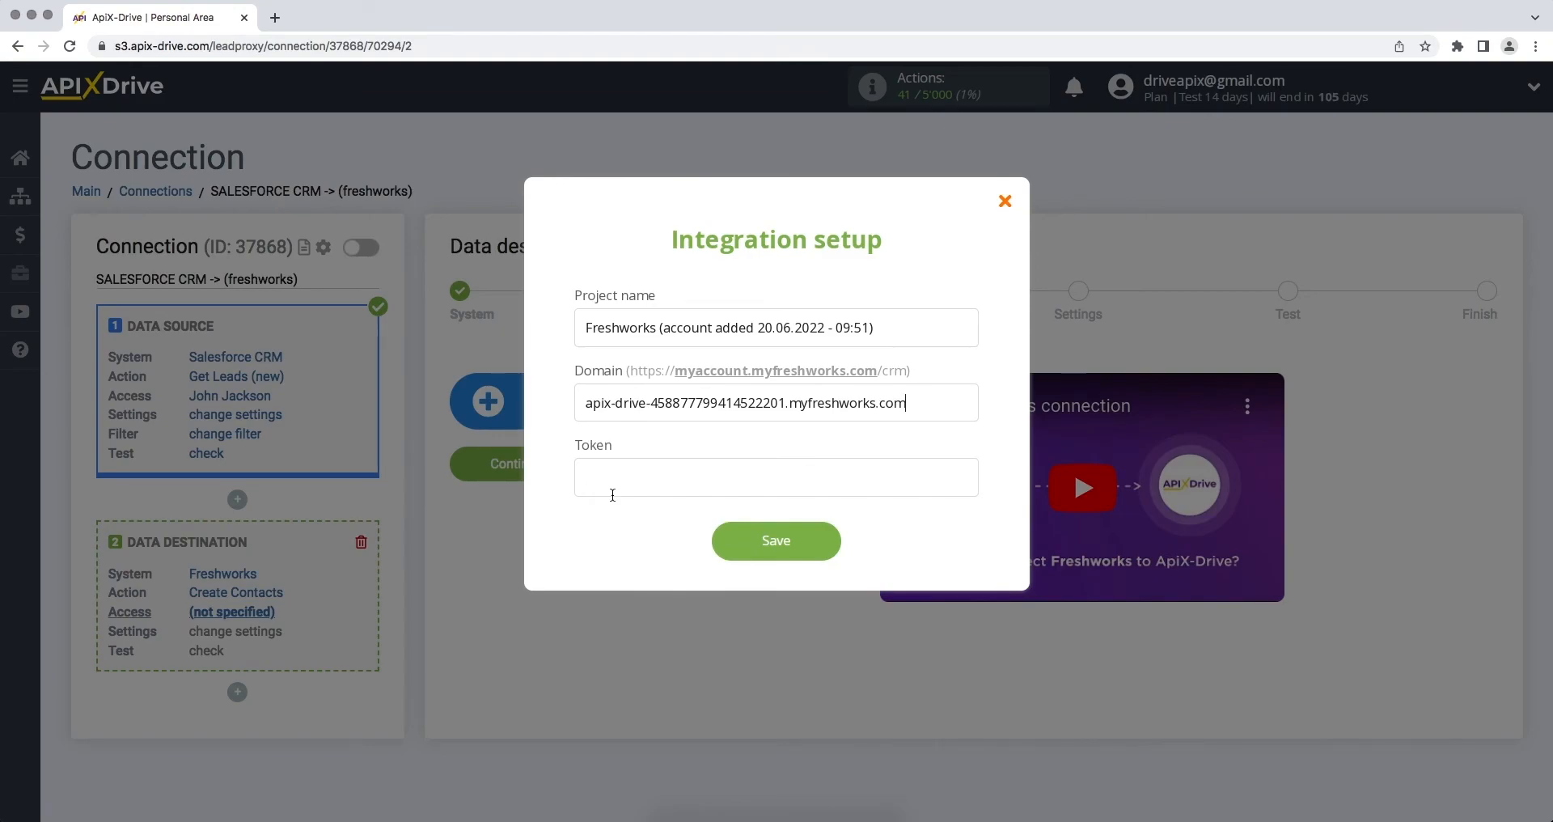
{"action": "key", "text": "super+grave"}
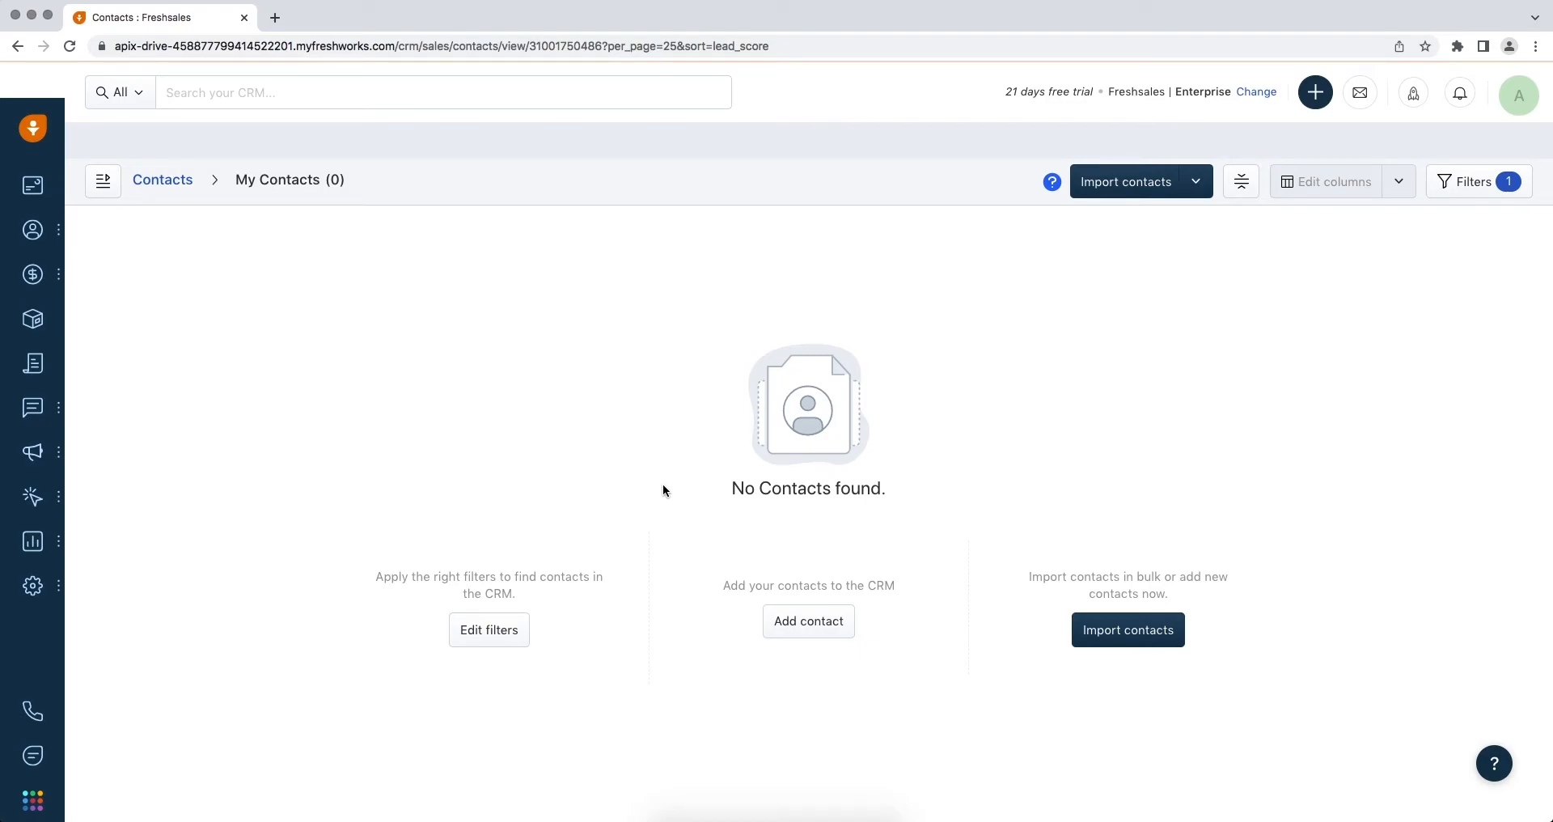
Copy the API key from the Freshsales personal API Settings page.
{"action": "left_click", "coordinate": [1518, 95]}
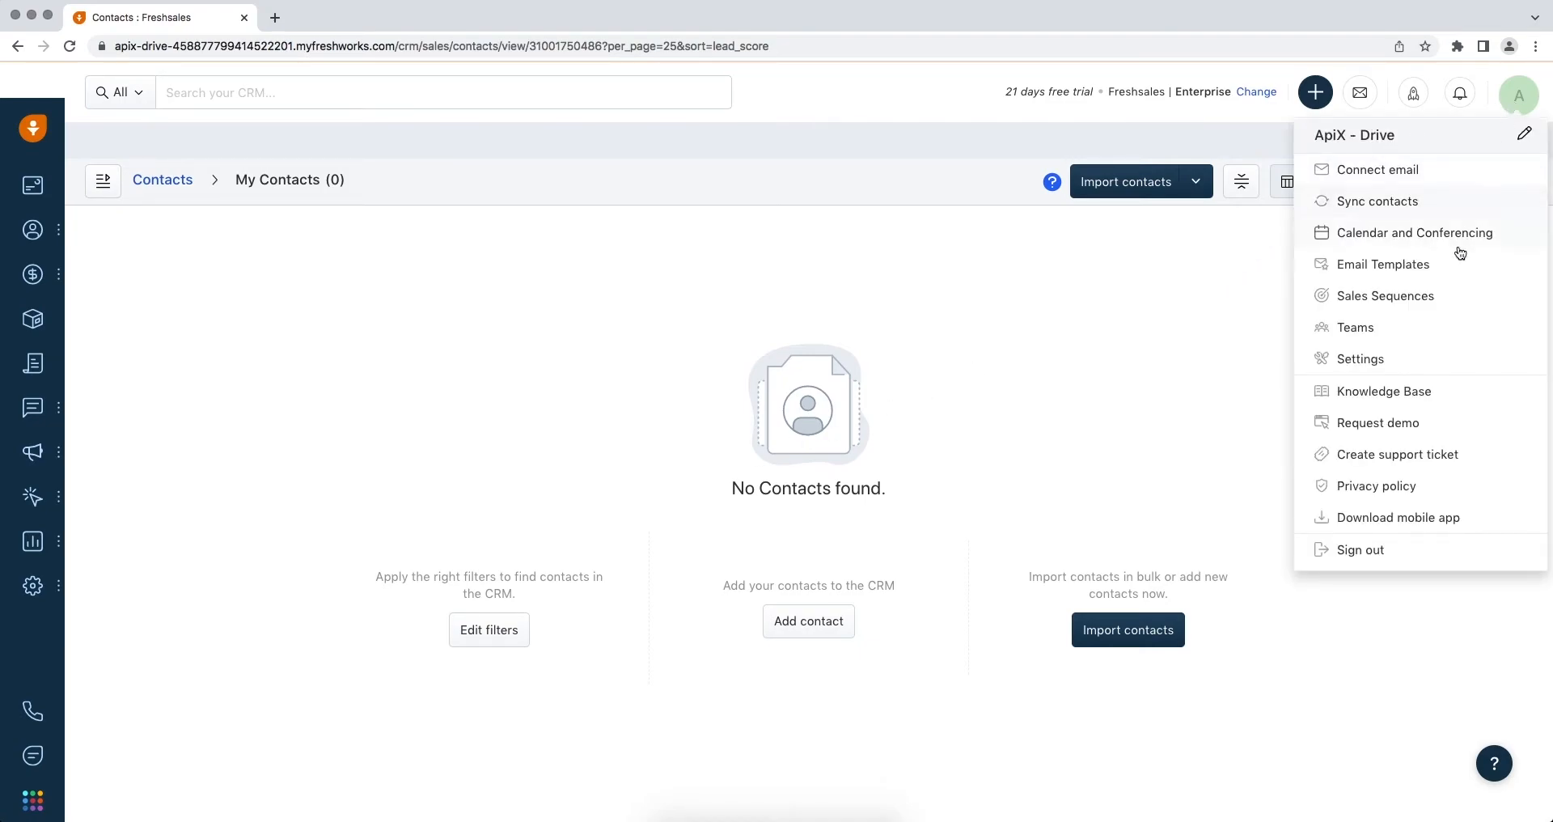
{"action": "left_click", "coordinate": [1413, 350]}
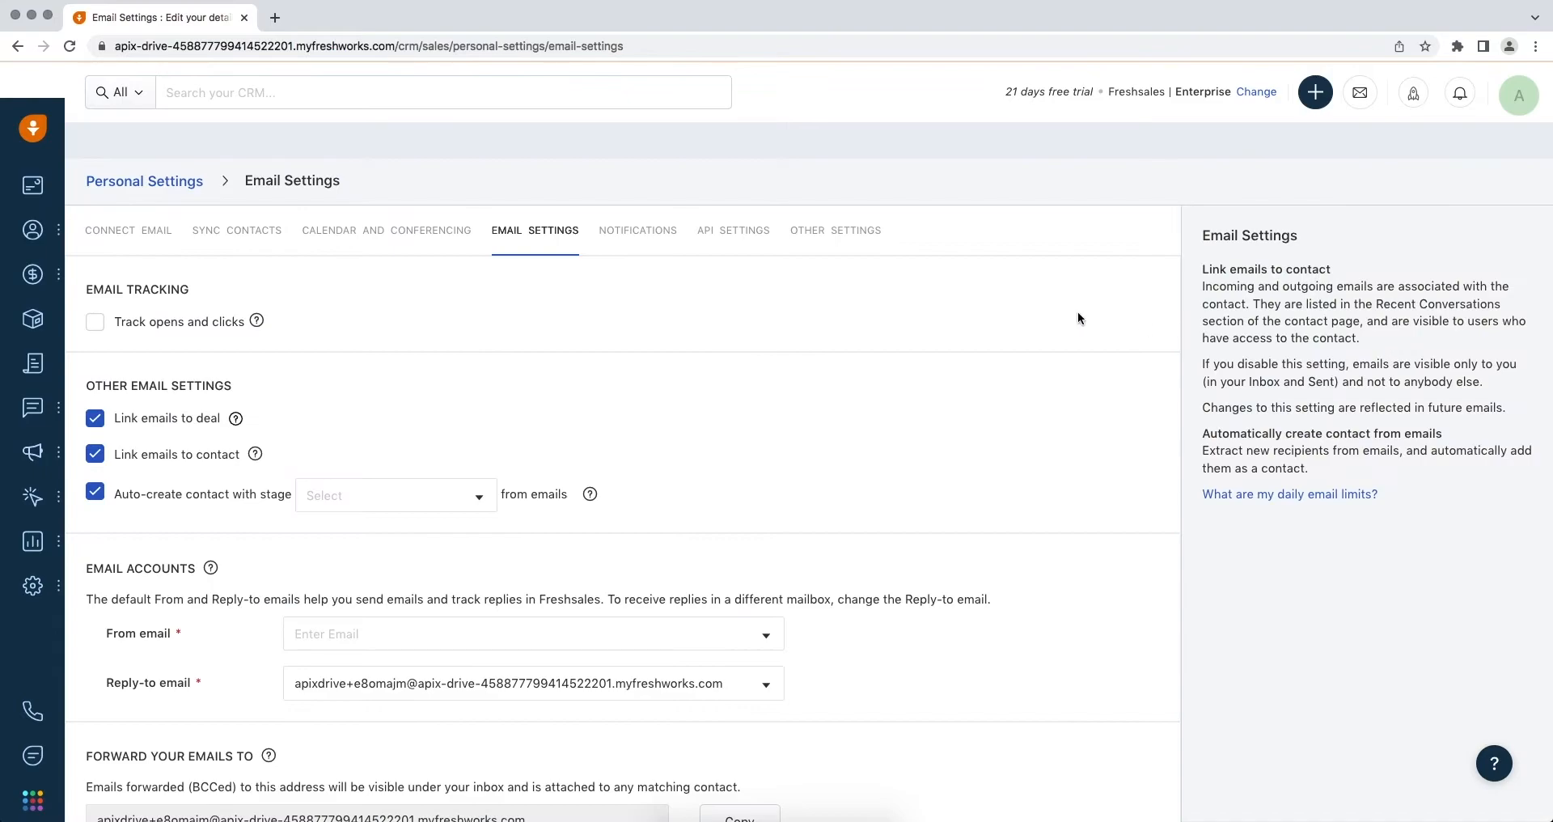
{"action": "left_click", "coordinate": [752, 232]}
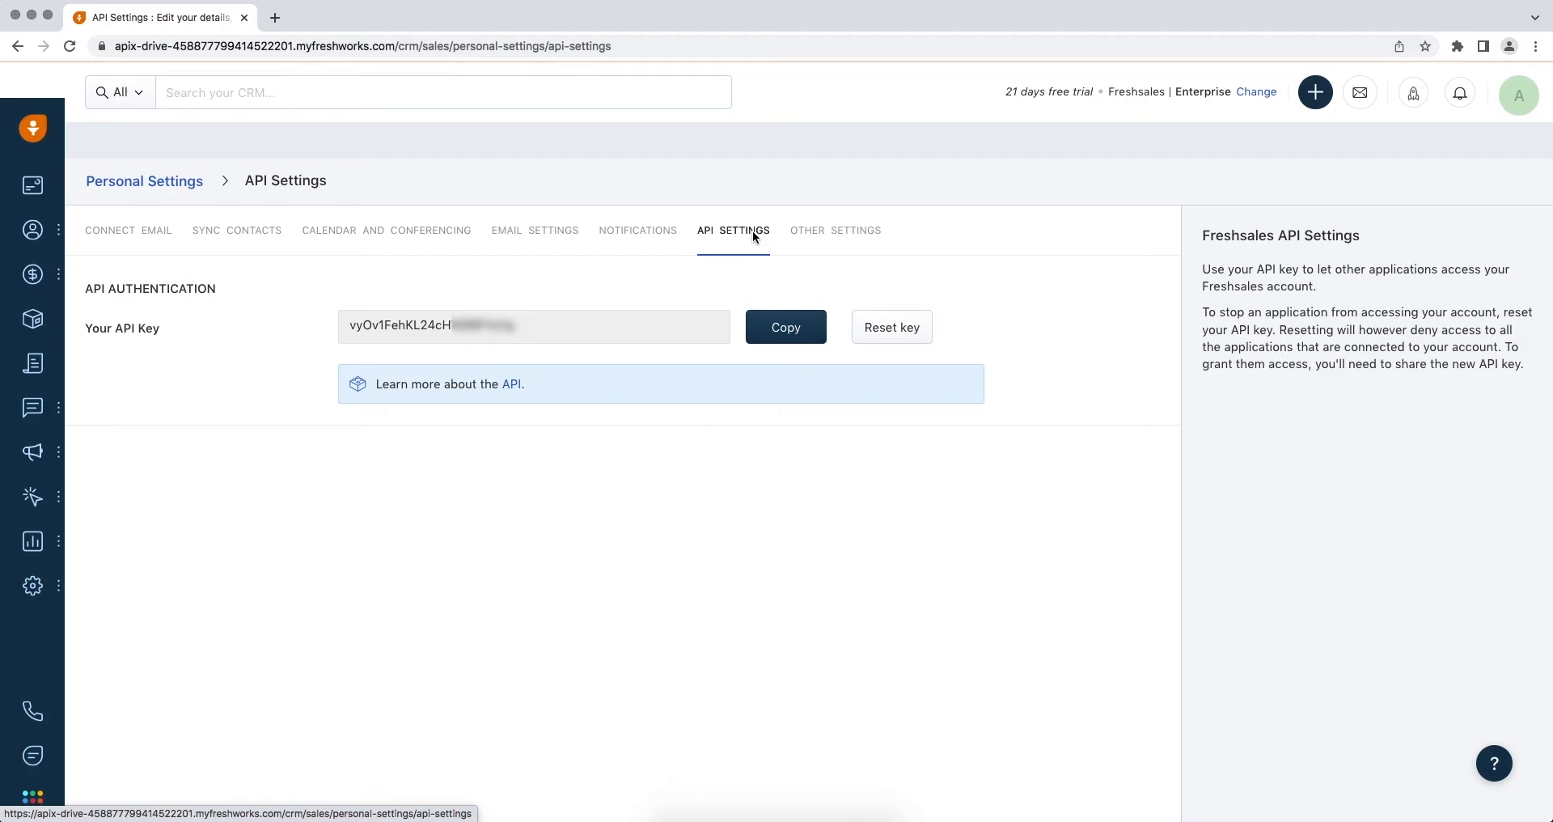
{"action": "left_click_drag", "start_coordinate": [518, 328], "coordinate": [348, 327]}
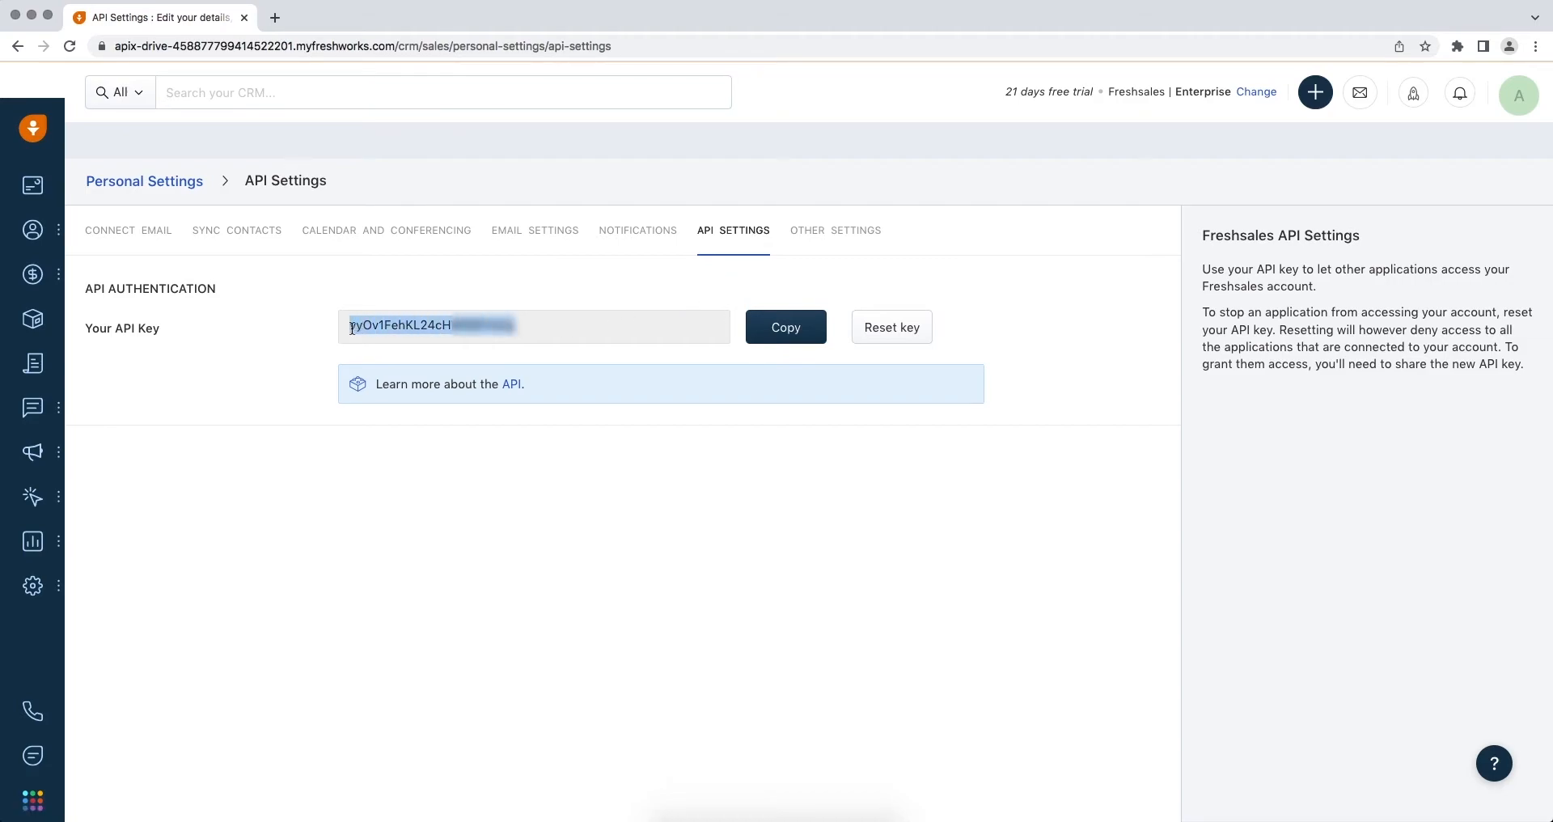
{"action": "right_click", "coordinate": [359, 327]}
{"action": "left_click", "coordinate": [381, 360]}
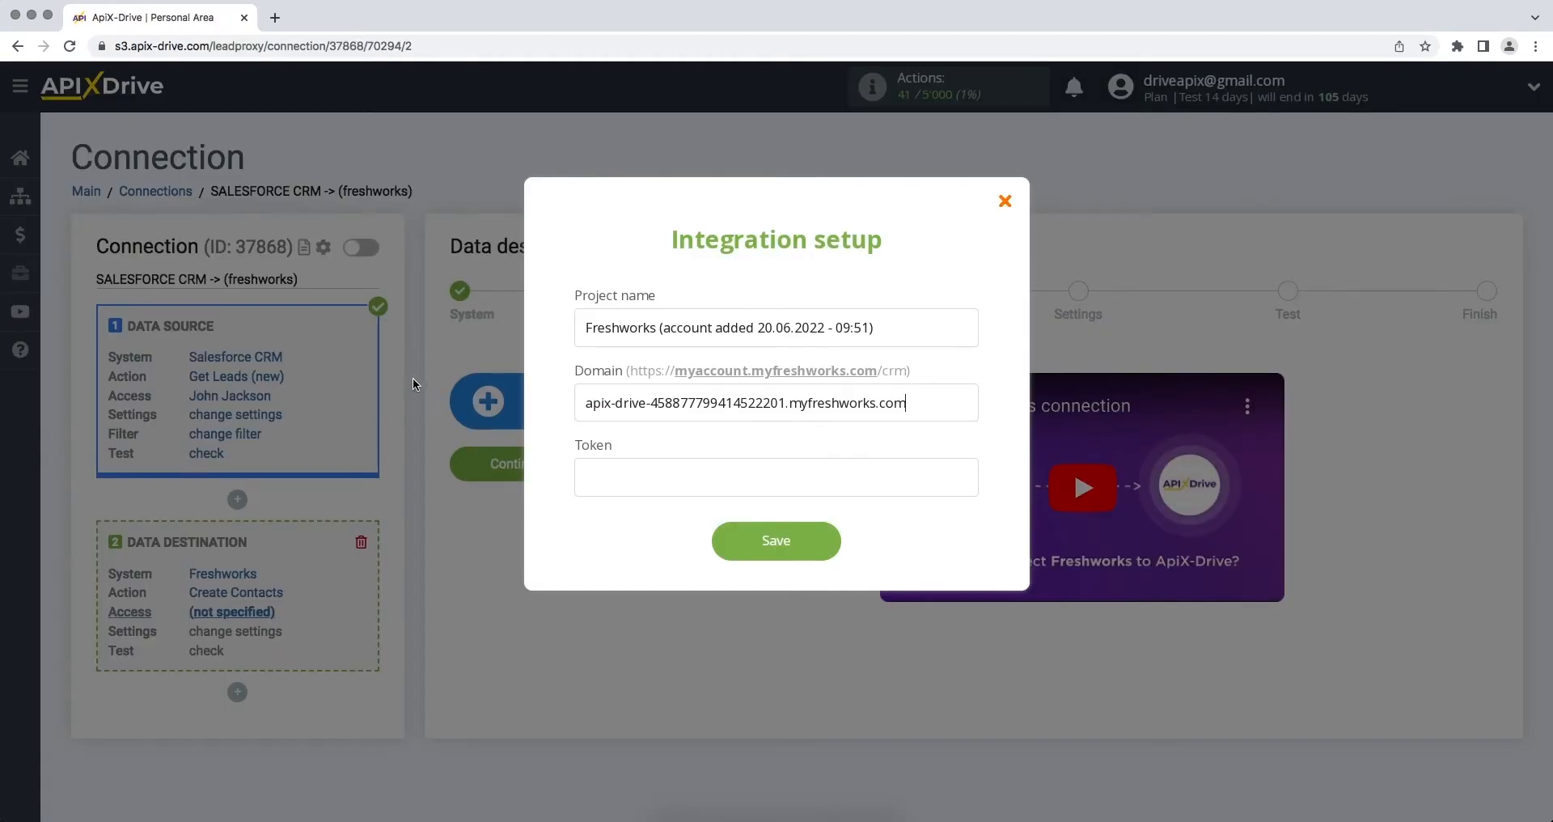
Paste the API key into the Token field and save the Freshworks connection.
{"action": "right_click", "coordinate": [588, 466]}
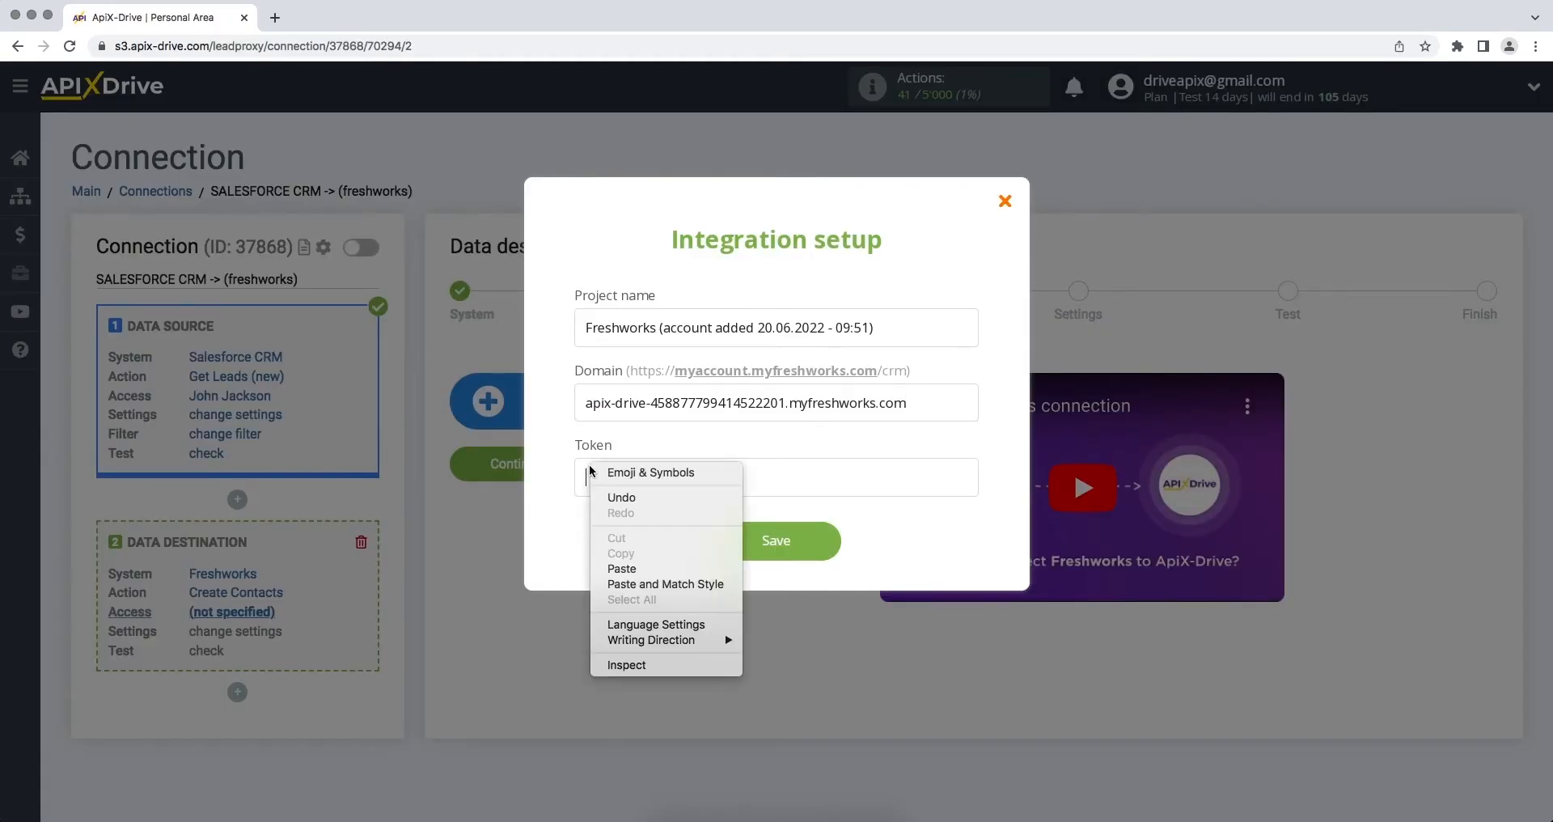
{"action": "left_click", "coordinate": [621, 569]}
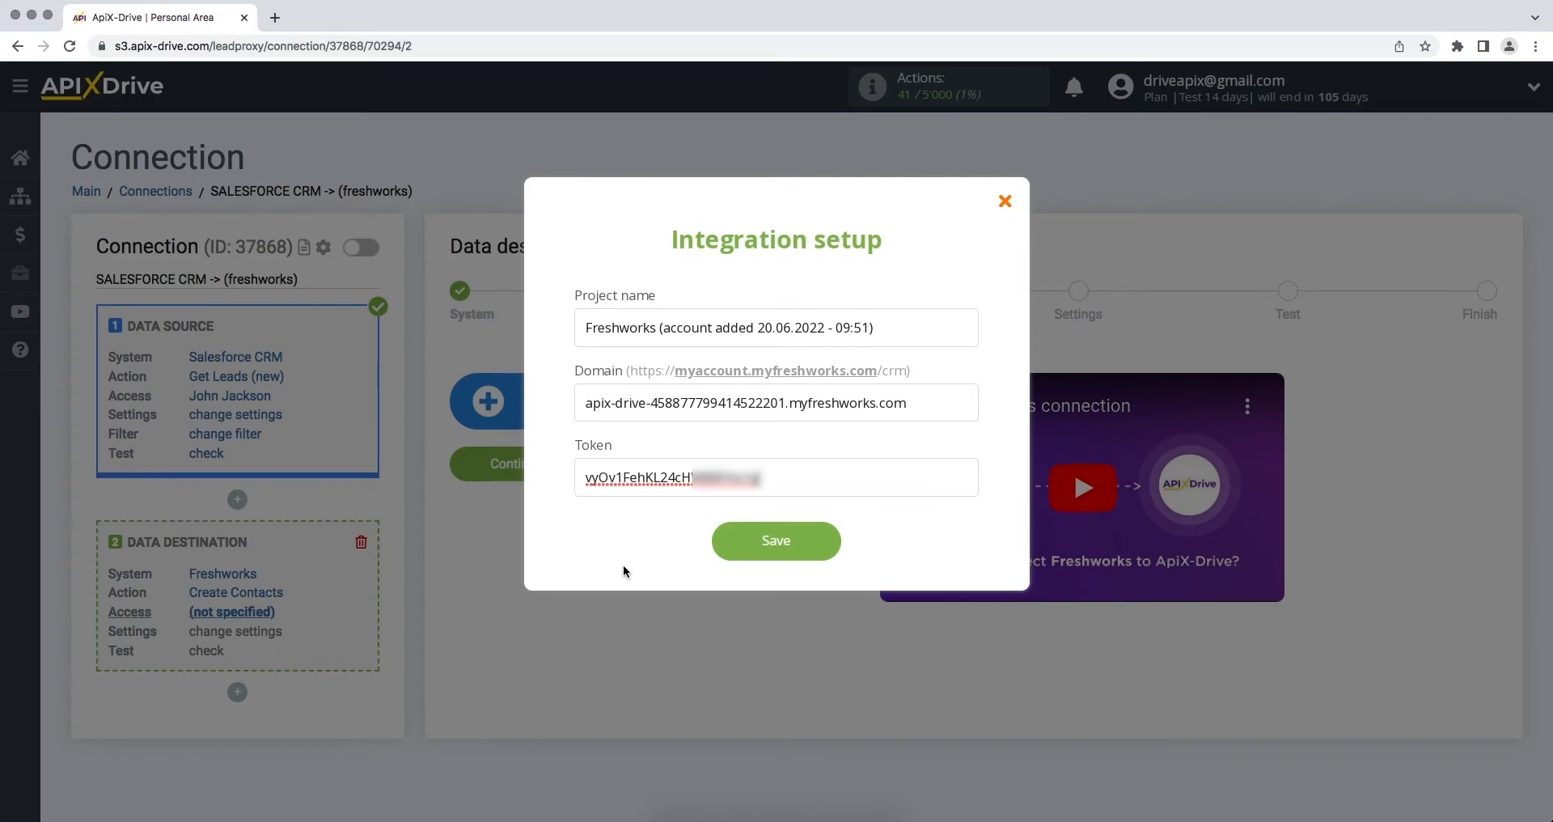
{"action": "left_click", "coordinate": [720, 552]}
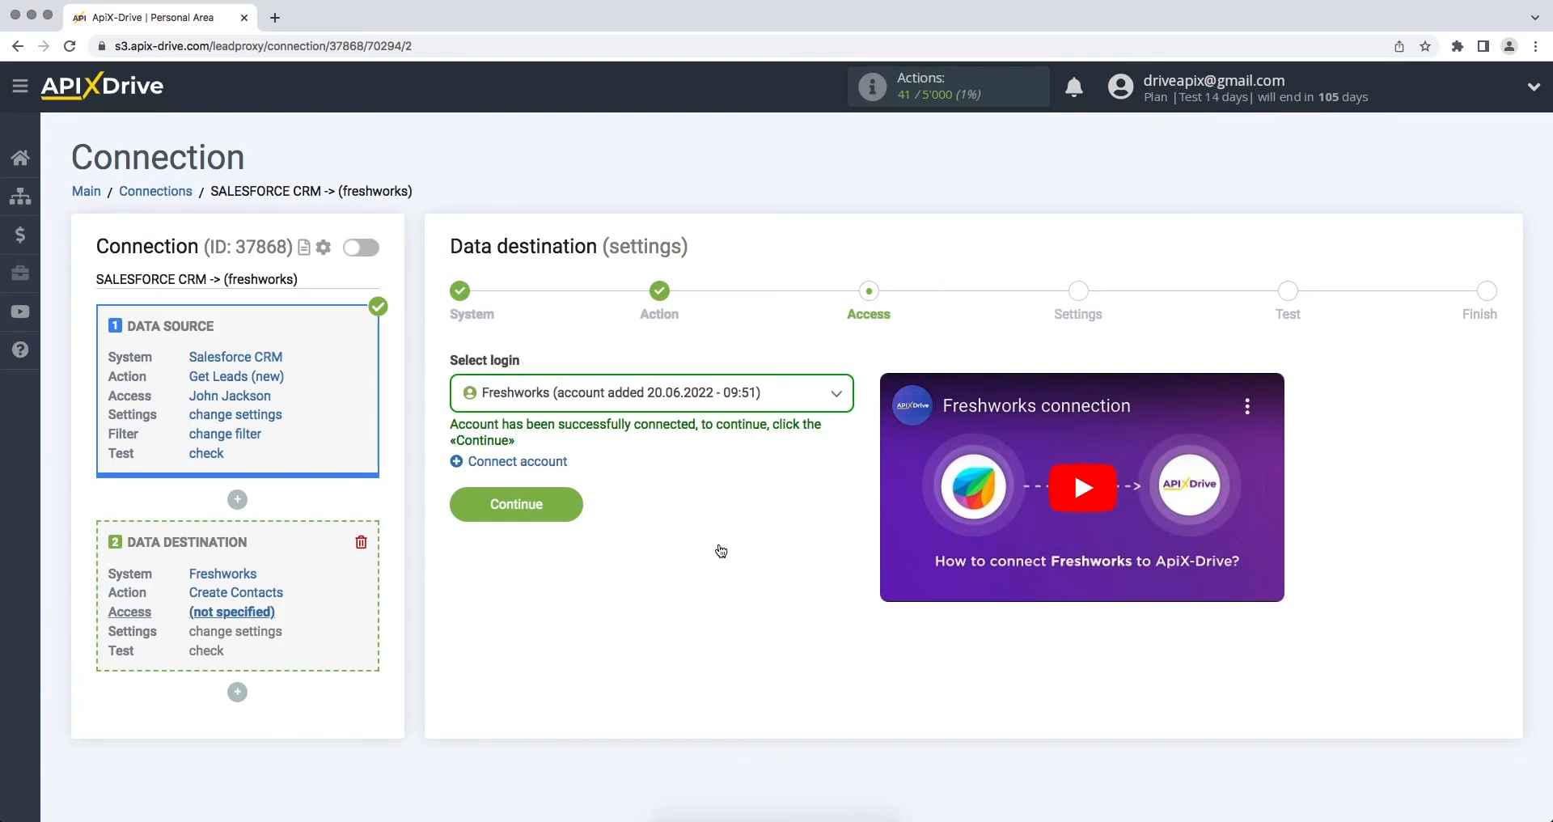
Select the new Freshworks account as the destination login and continue to Settings.
{"action": "left_click", "coordinate": [733, 408]}
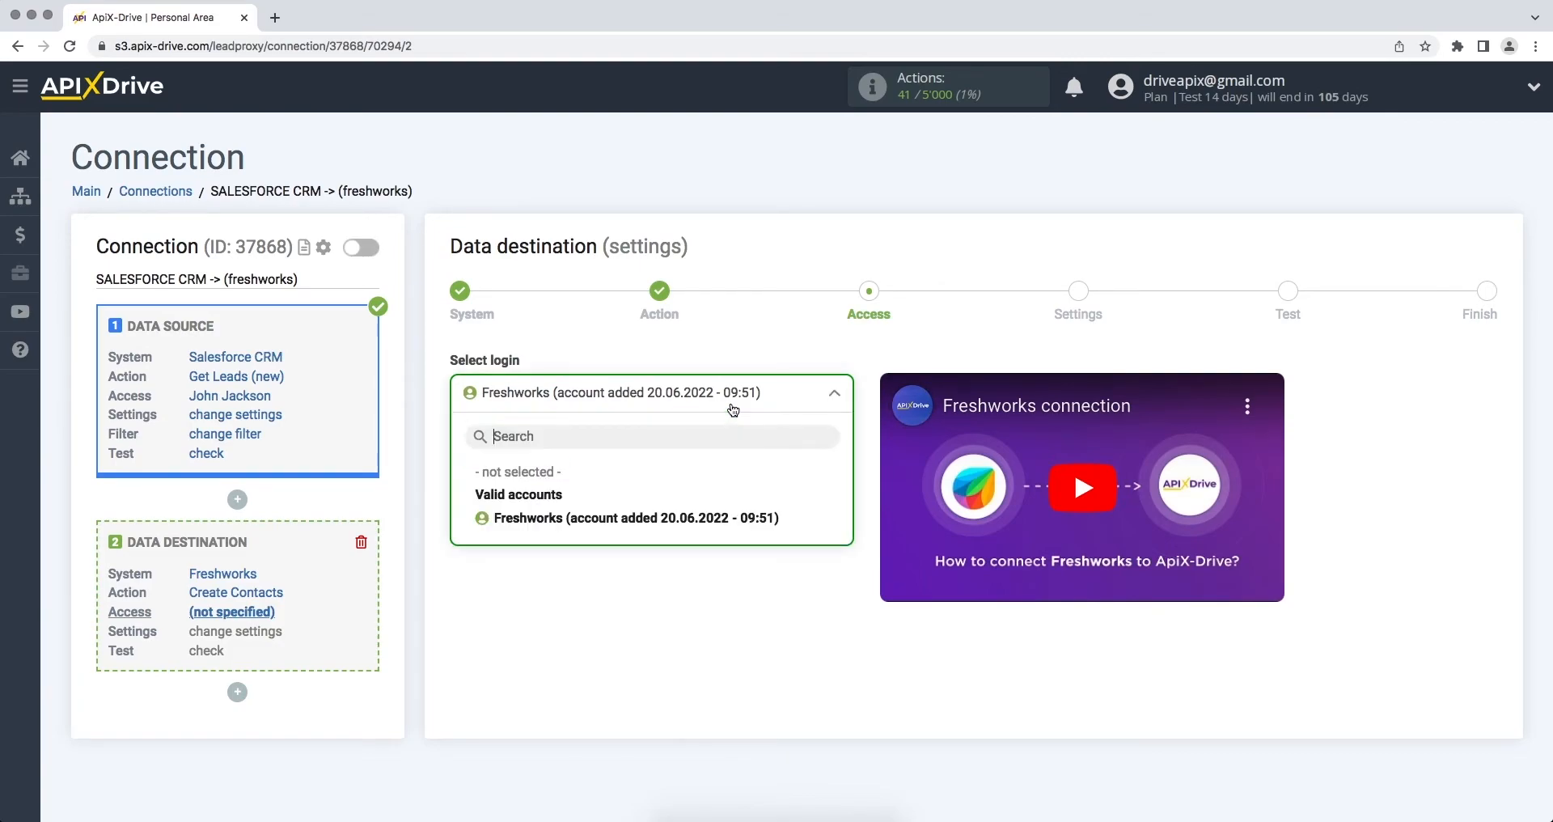
{"action": "left_click", "coordinate": [717, 511]}
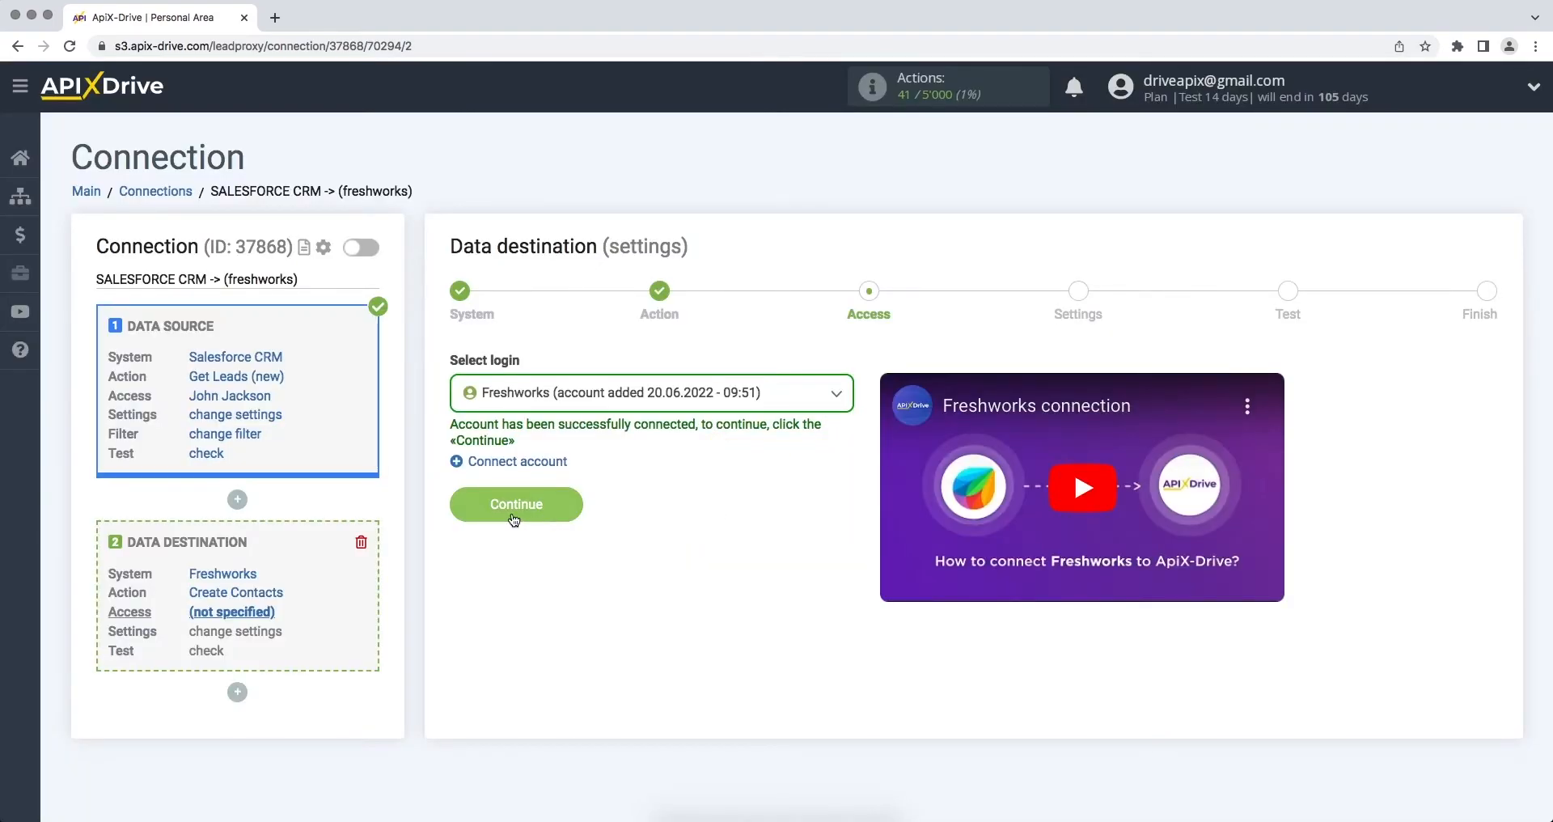
{"action": "left_click", "coordinate": [469, 511]}
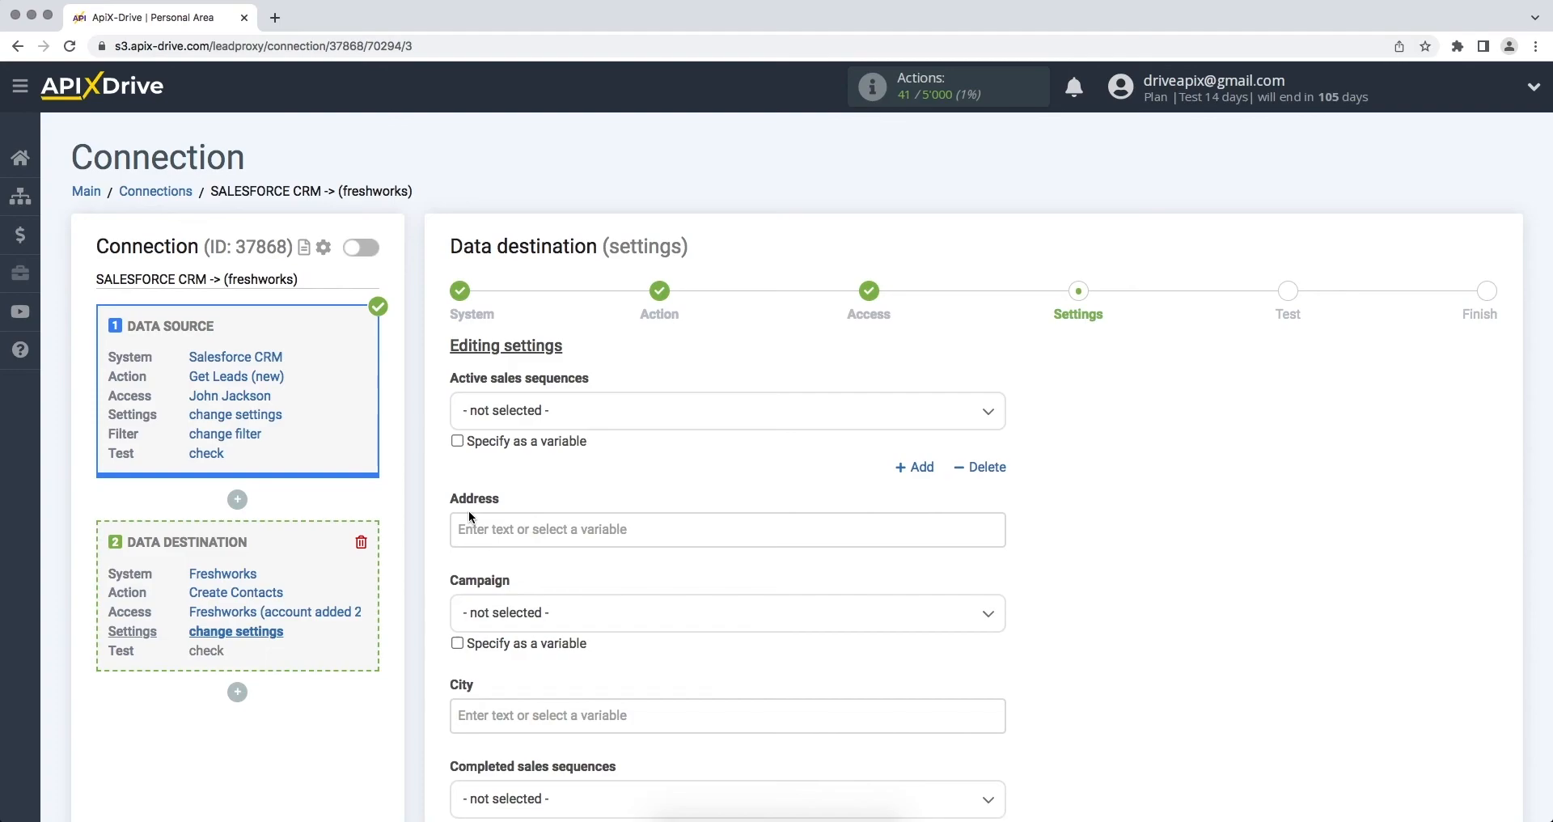
Map Emails and First name to Salesforce Email and First Name; set Job title to 'New lead from Salesforce CRM'.
{"action": "scroll", "coordinate": [468, 511], "scroll_direction": "down", "scroll_amount": 8}
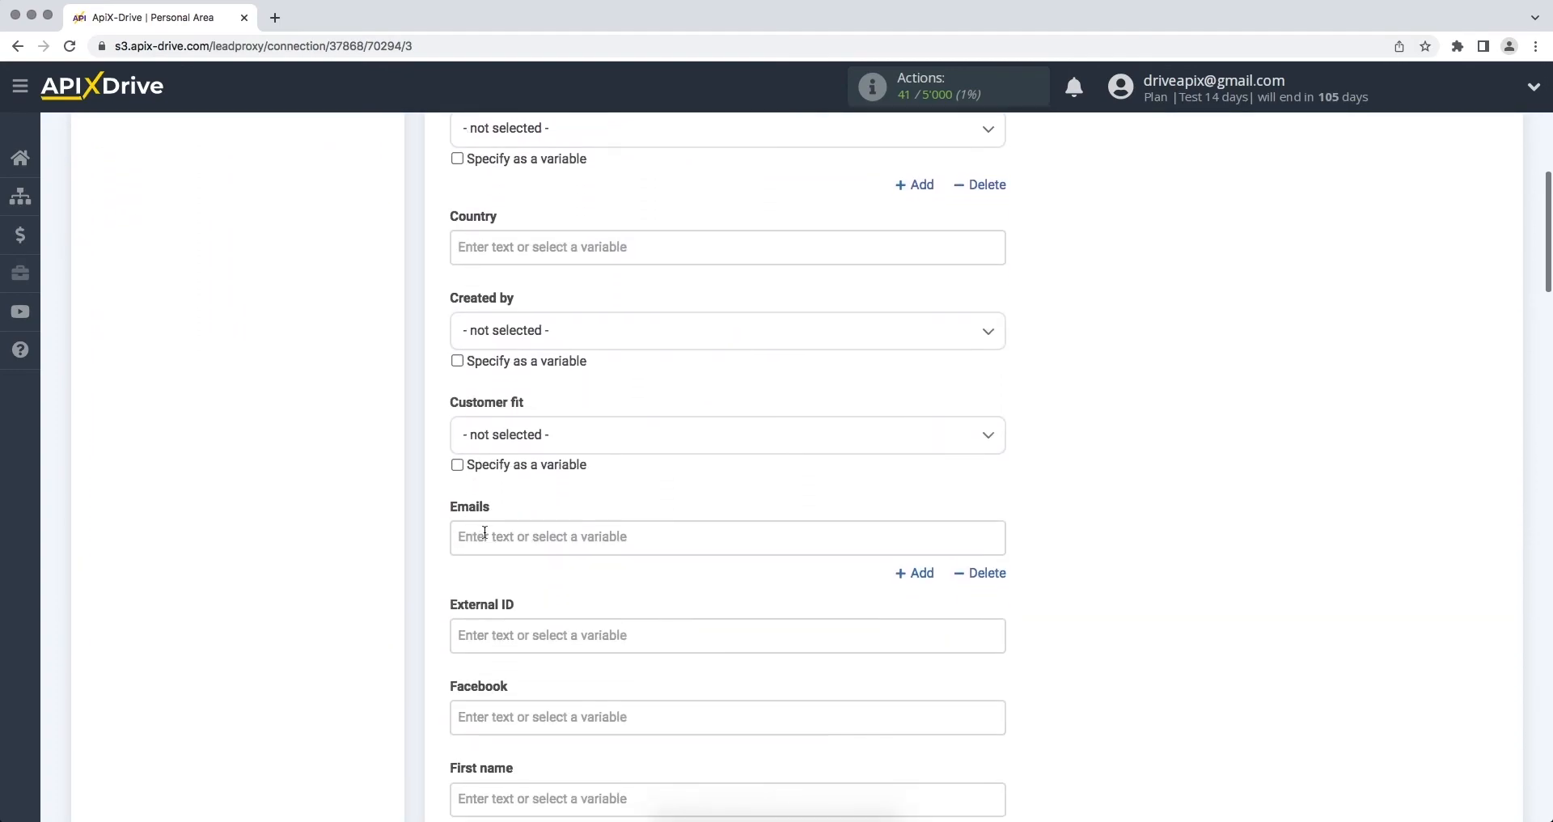
{"action": "left_click", "coordinate": [482, 530]}
{"action": "left_click_drag", "start_coordinate": [994, 360], "coordinate": [996, 456]}
{"action": "left_click", "coordinate": [684, 428]}
{"action": "left_click", "coordinate": [638, 472]}
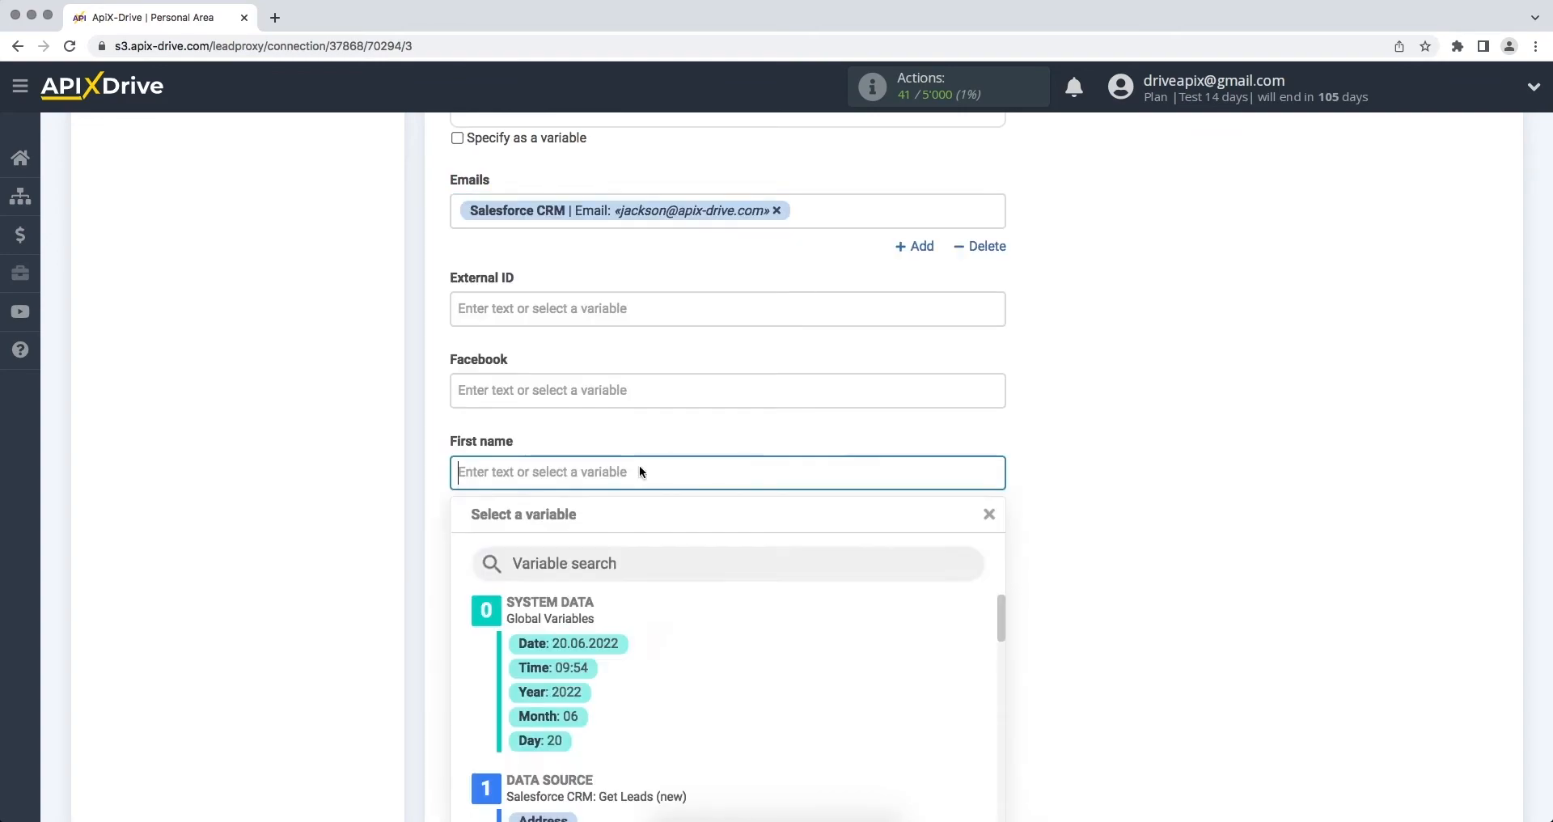
{"action": "left_click_drag", "start_coordinate": [996, 347], "coordinate": [991, 467]}
{"action": "left_click", "coordinate": [566, 458]}
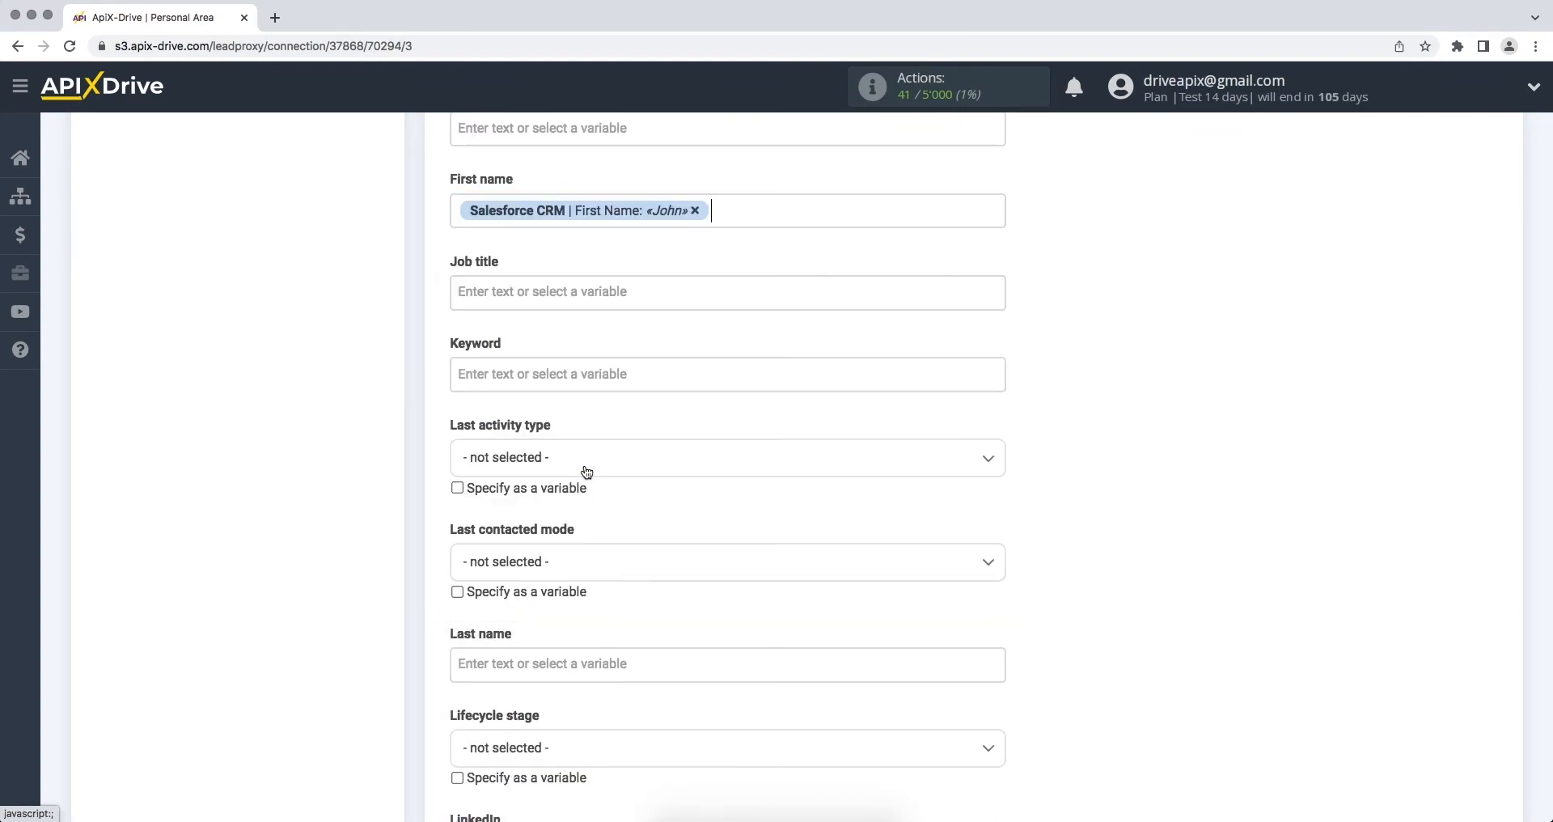
{"action": "left_click", "coordinate": [567, 301]}
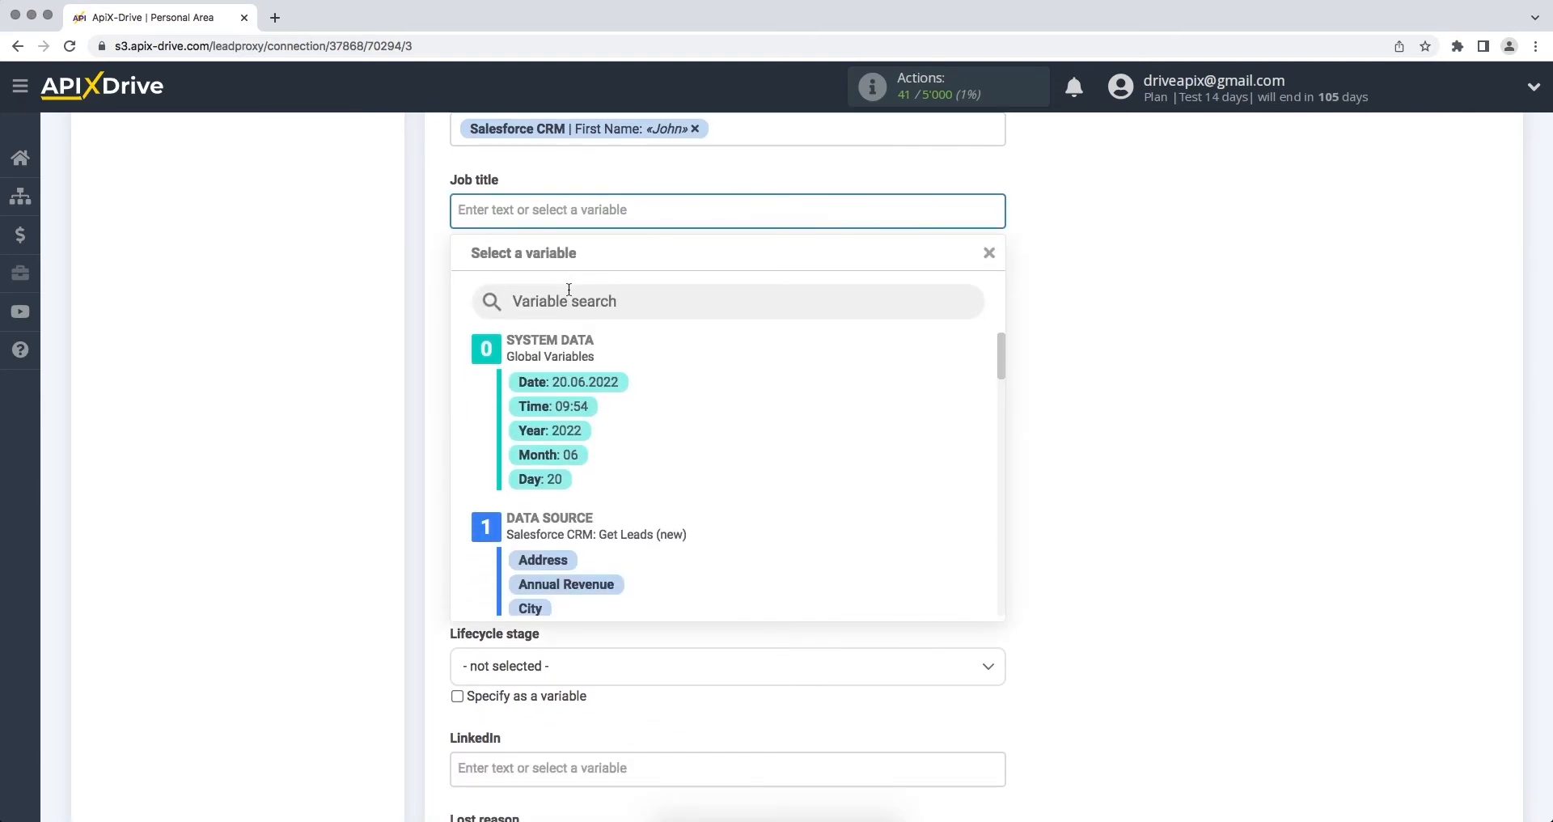
{"action": "type", "text": "New"}
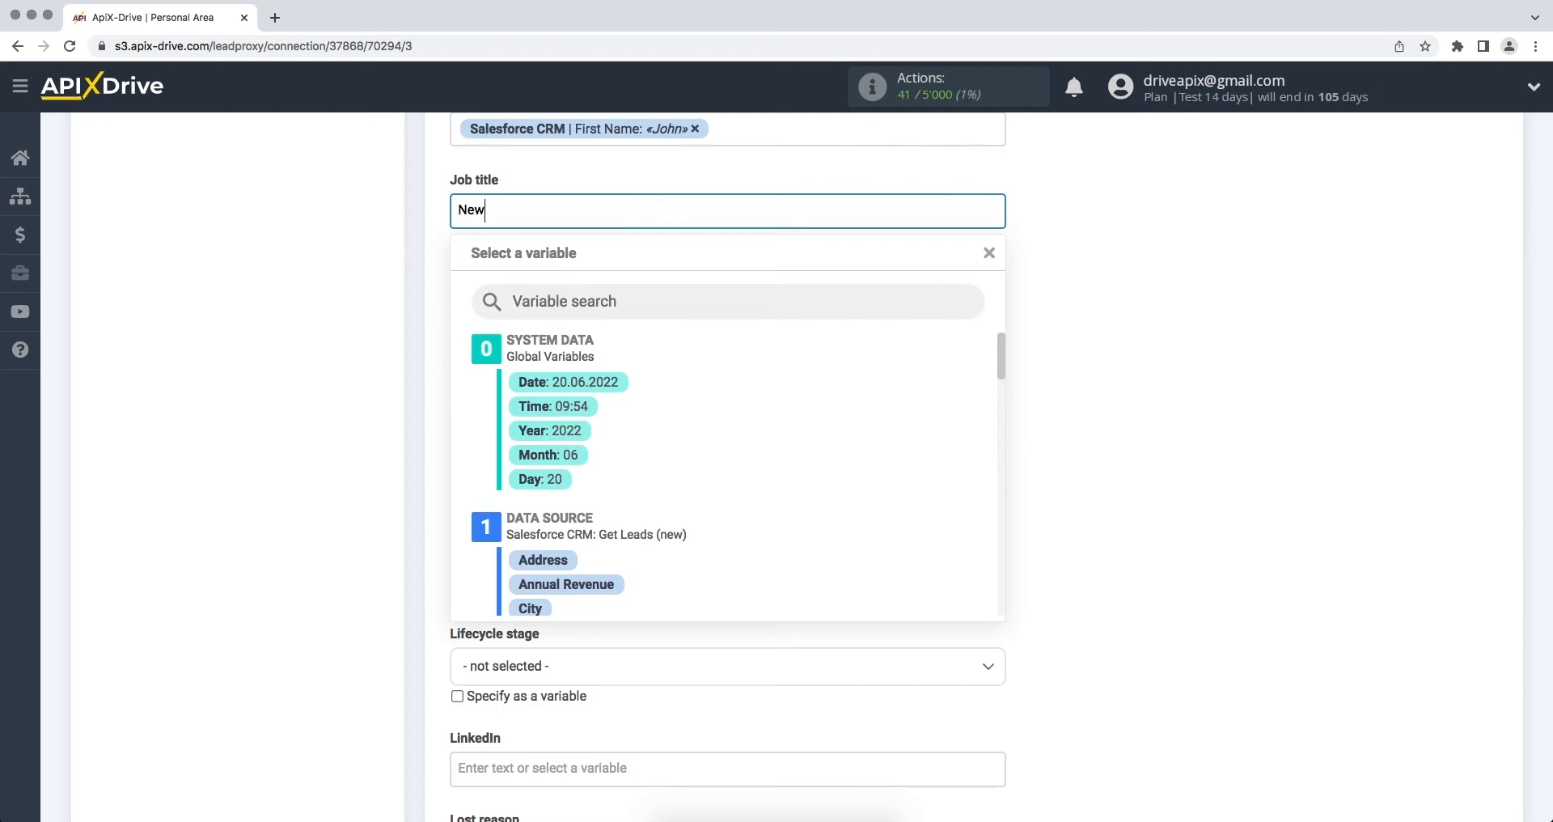
{"action": "type", "text": " lead from Salesforce CRM"}
{"action": "left_click", "coordinate": [1059, 278]}
Map Last name to Salesforce Last Name and Mobile to Phone.
{"action": "left_click", "coordinate": [812, 579]}
{"action": "left_click_drag", "start_coordinate": [1002, 343], "coordinate": [920, 516]}
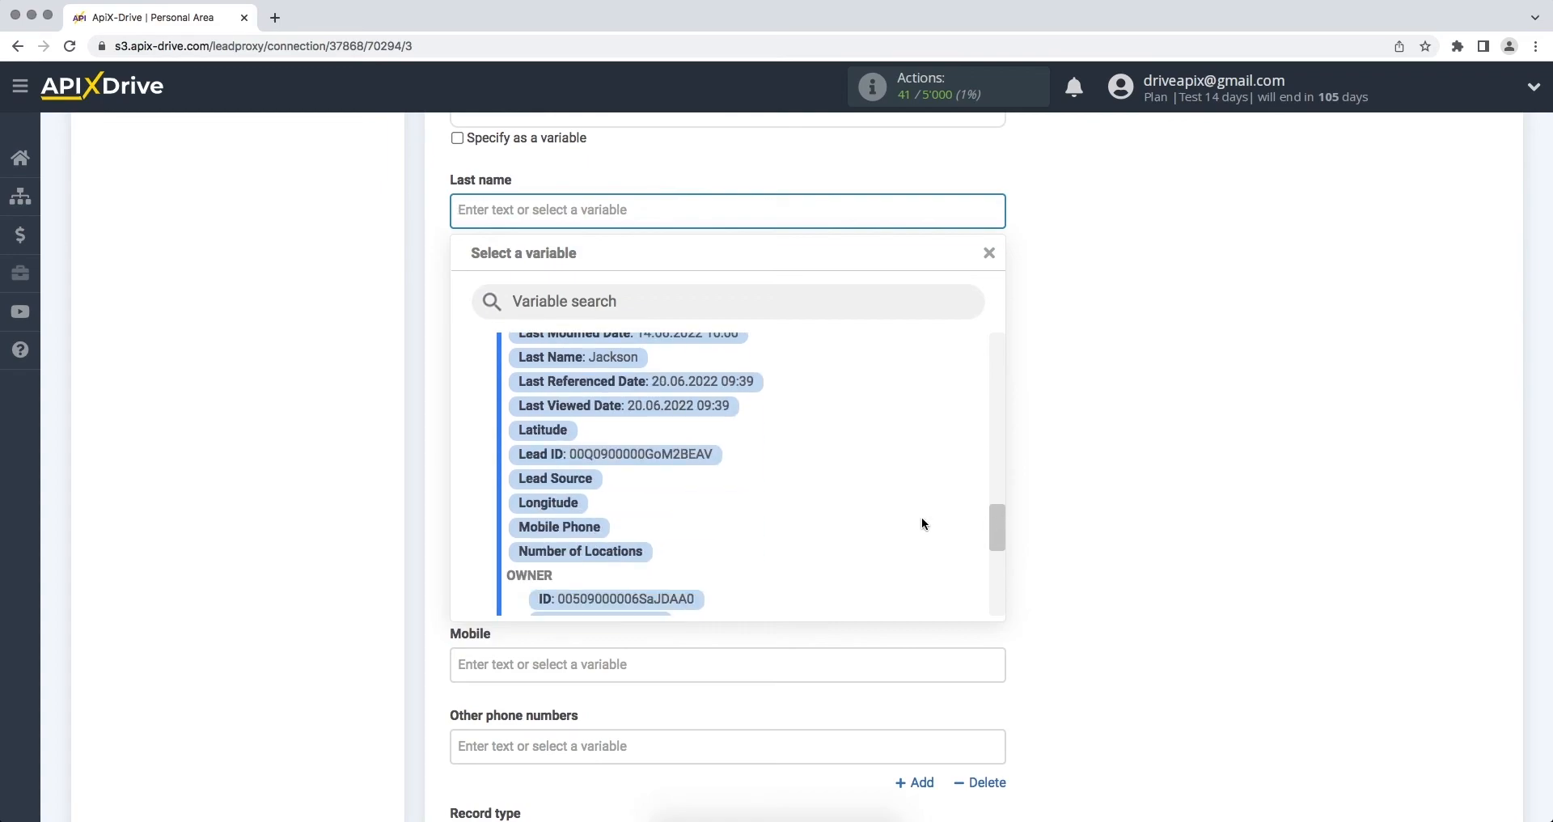
{"action": "left_click", "coordinate": [604, 356]}
{"action": "left_click", "coordinate": [617, 659]}
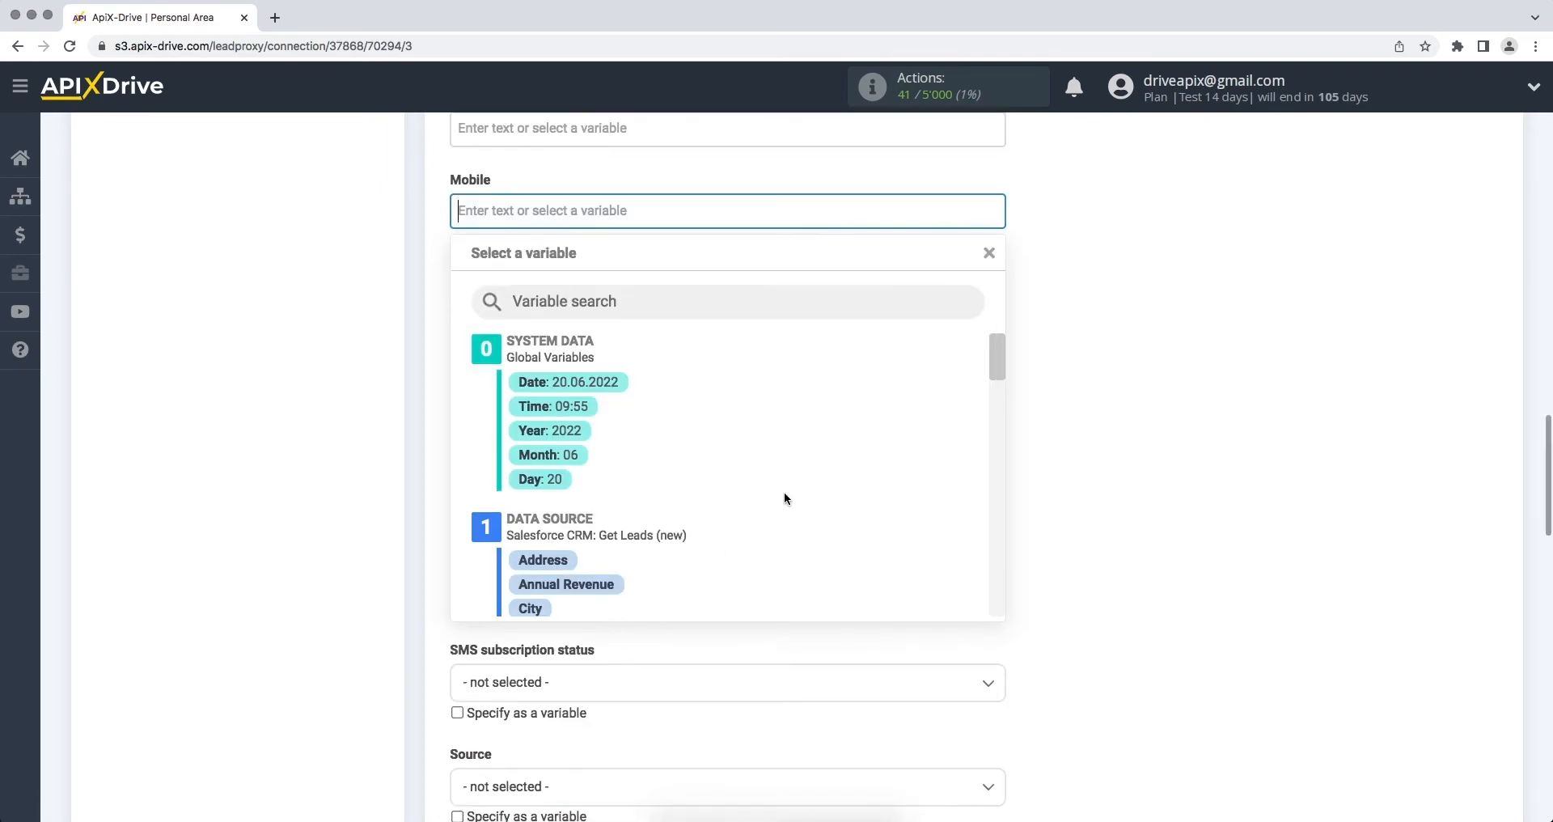
{"action": "left_click_drag", "start_coordinate": [992, 354], "coordinate": [1004, 552]}
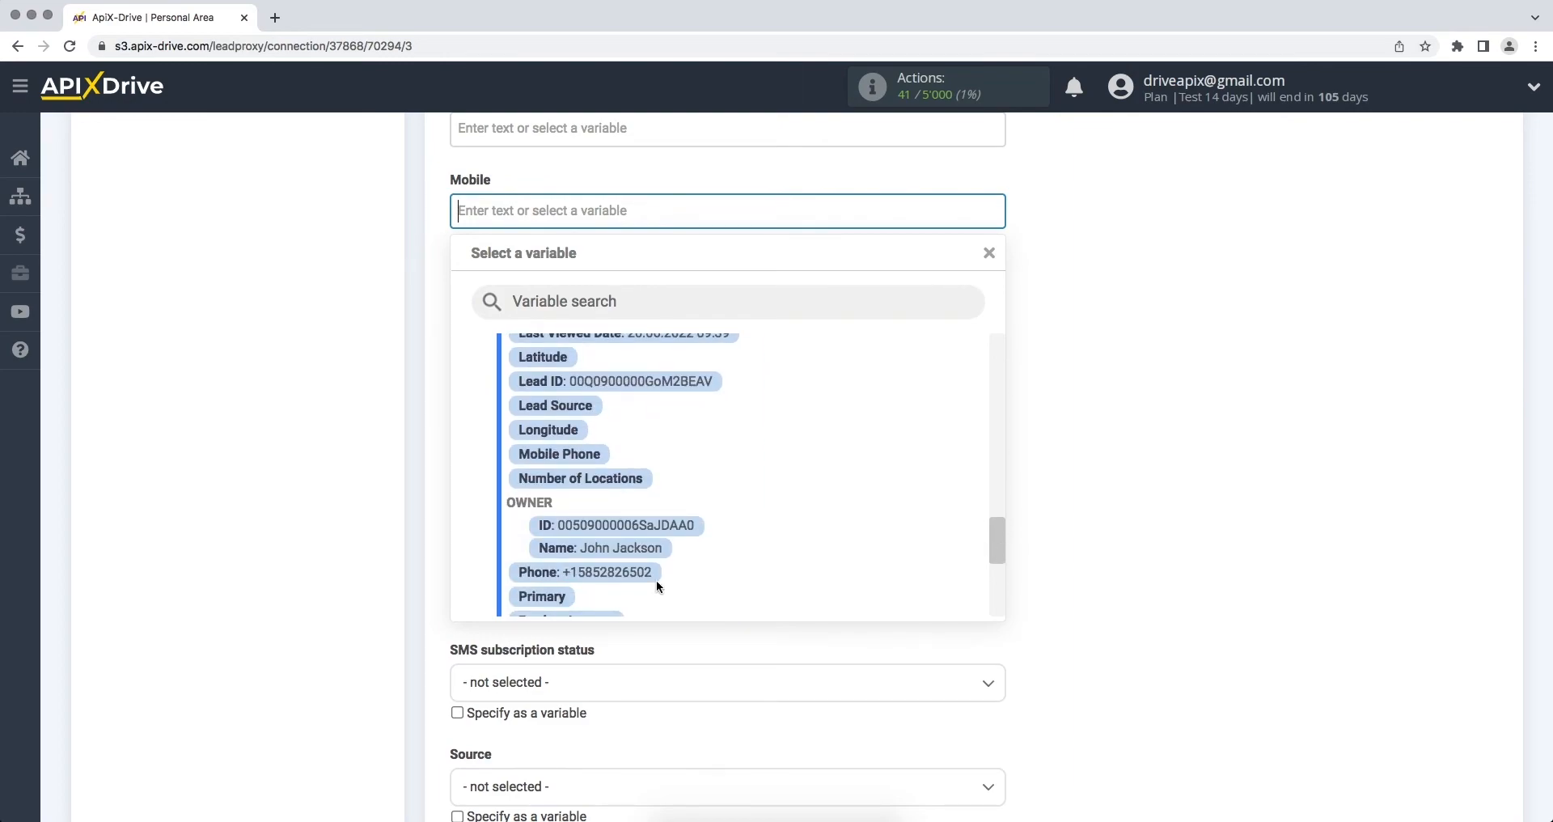
{"action": "left_click", "coordinate": [615, 572]}
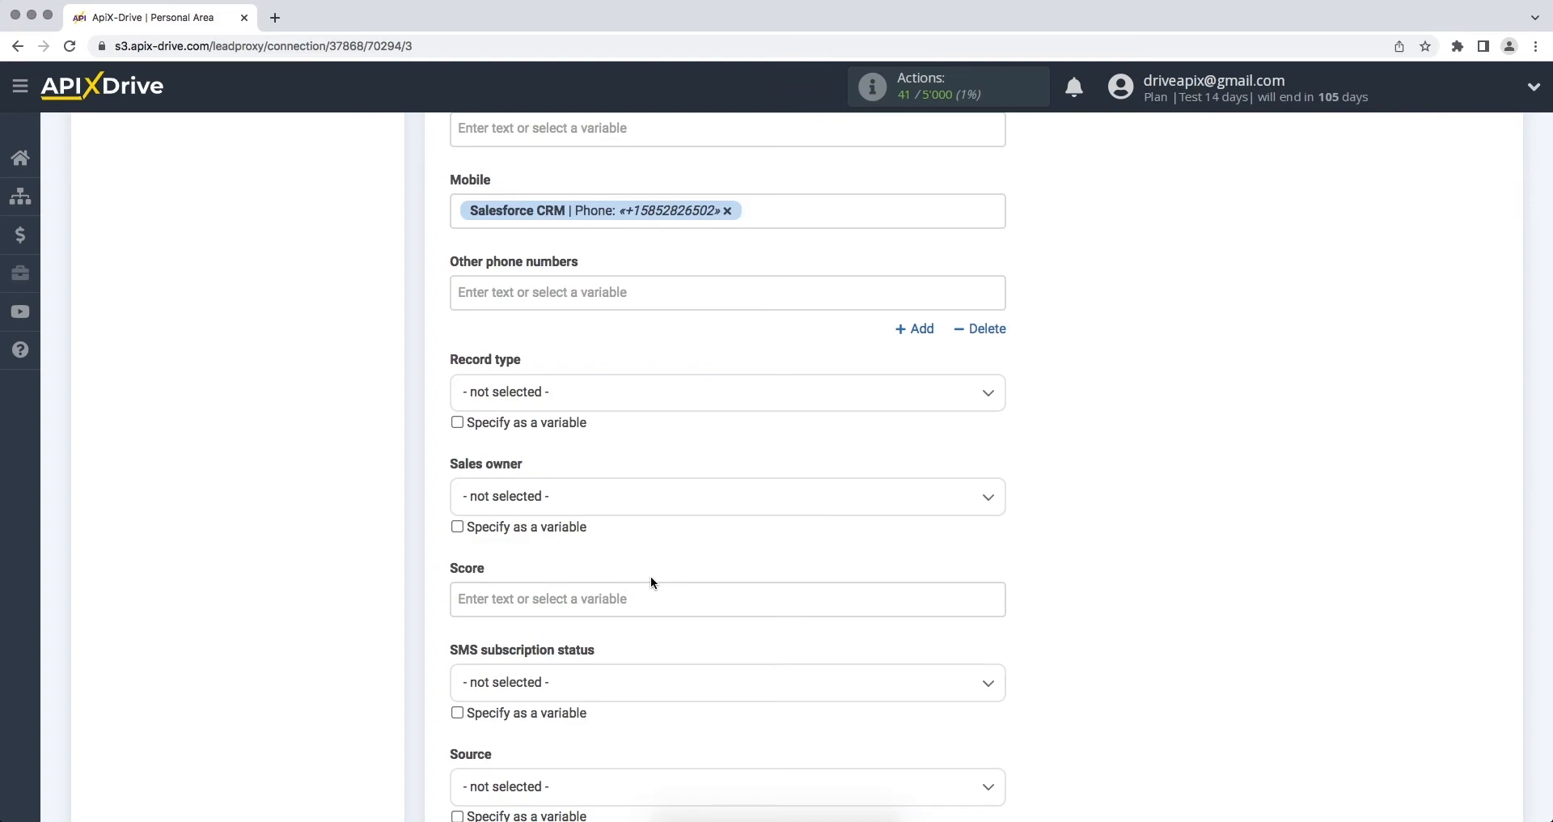
{"action": "scroll", "coordinate": [652, 582], "scroll_direction": "down", "scroll_amount": 12}
{"action": "scroll", "coordinate": [651, 581], "scroll_direction": "down", "scroll_amount": 6}
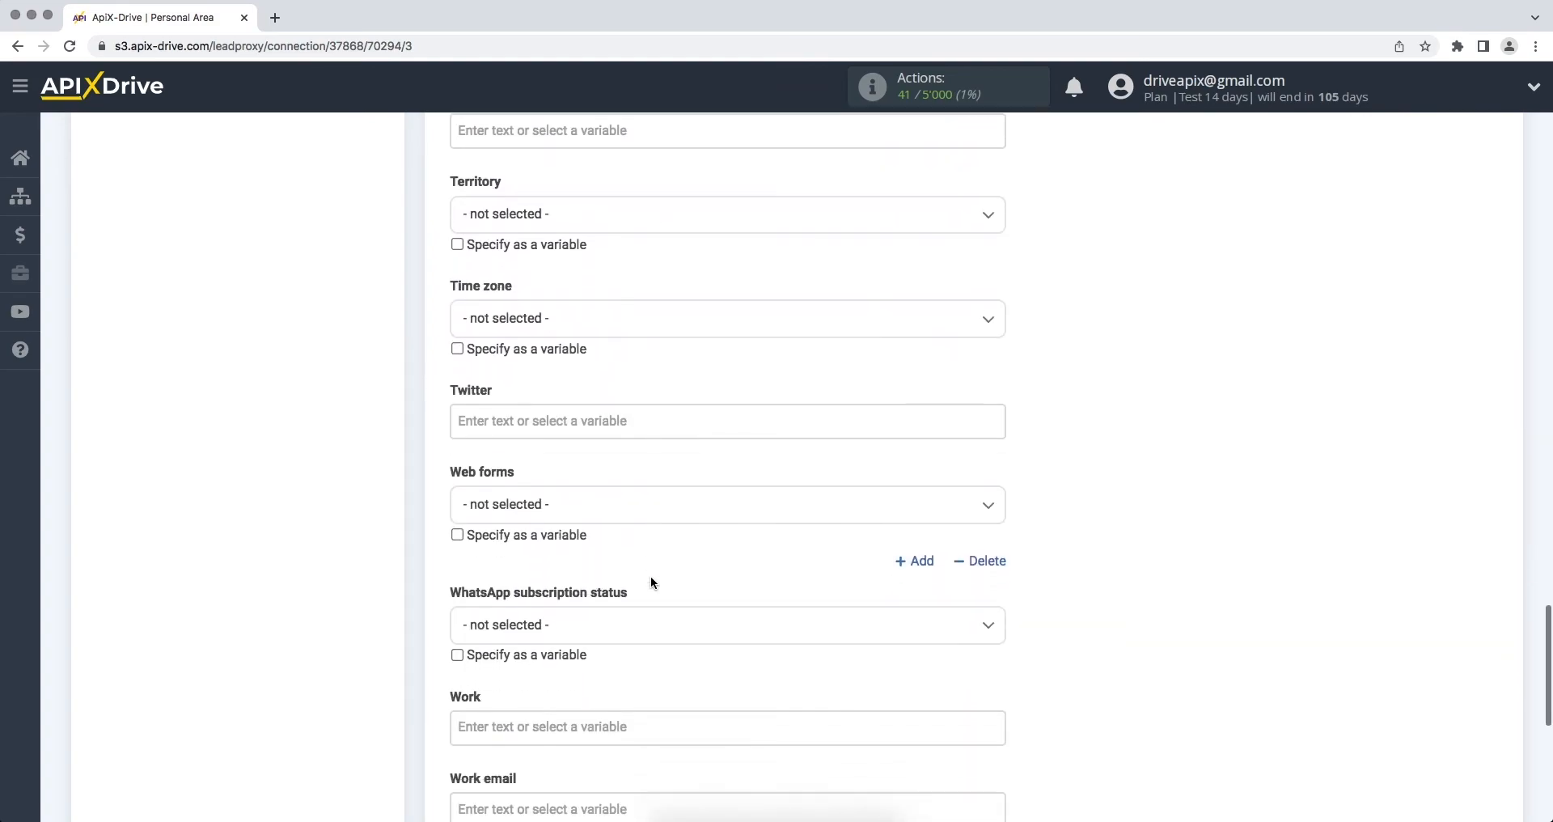
Save the Salesforce-to-Freshworks field mapping and send a sample contact to Freshworks as test data.
{"action": "left_click", "coordinate": [475, 660]}
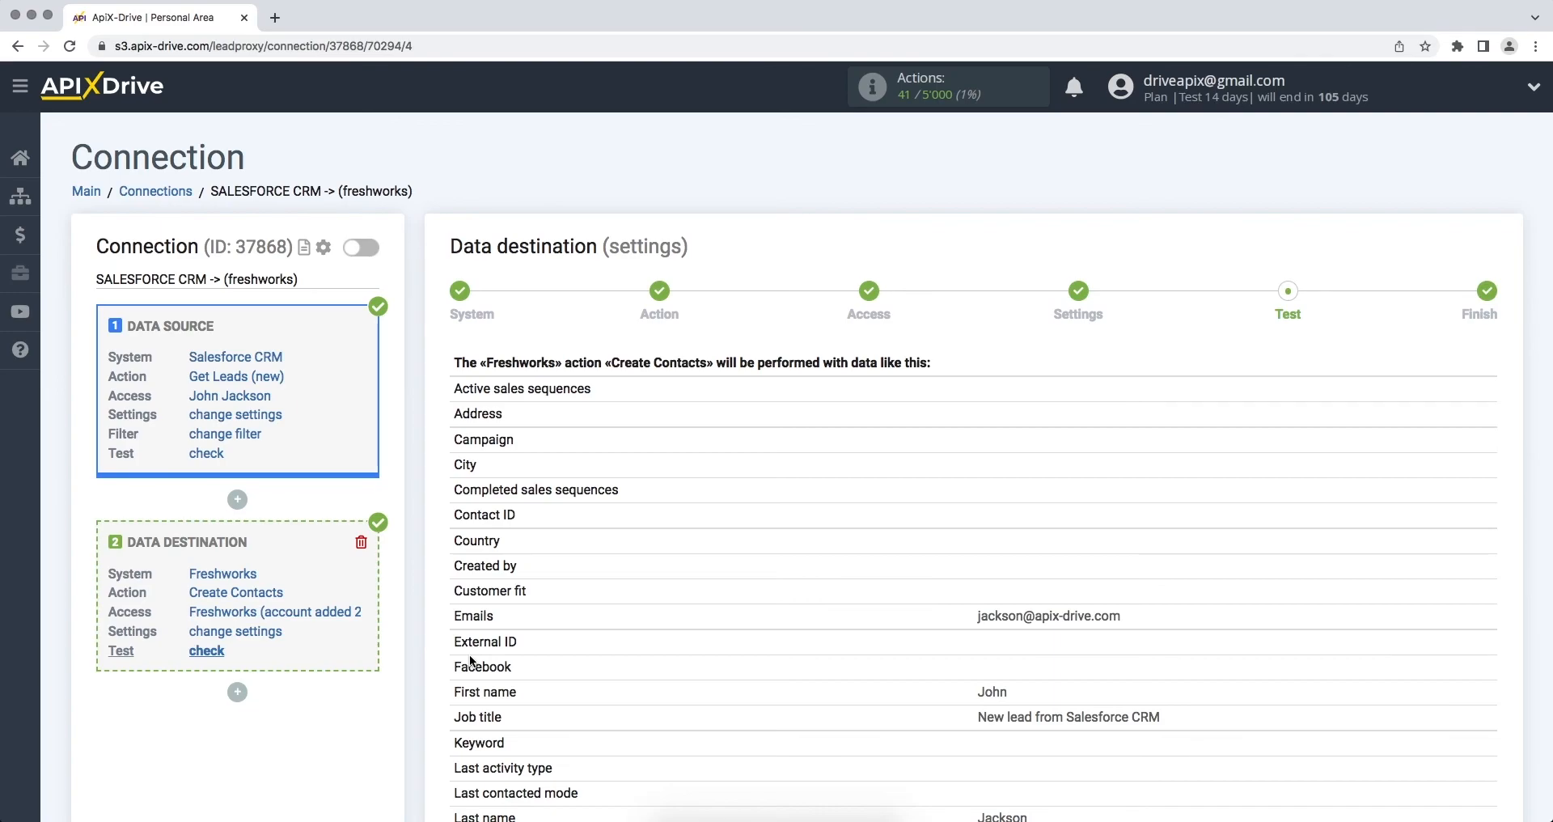
{"action": "scroll", "coordinate": [470, 661], "scroll_direction": "down", "scroll_amount": 10}
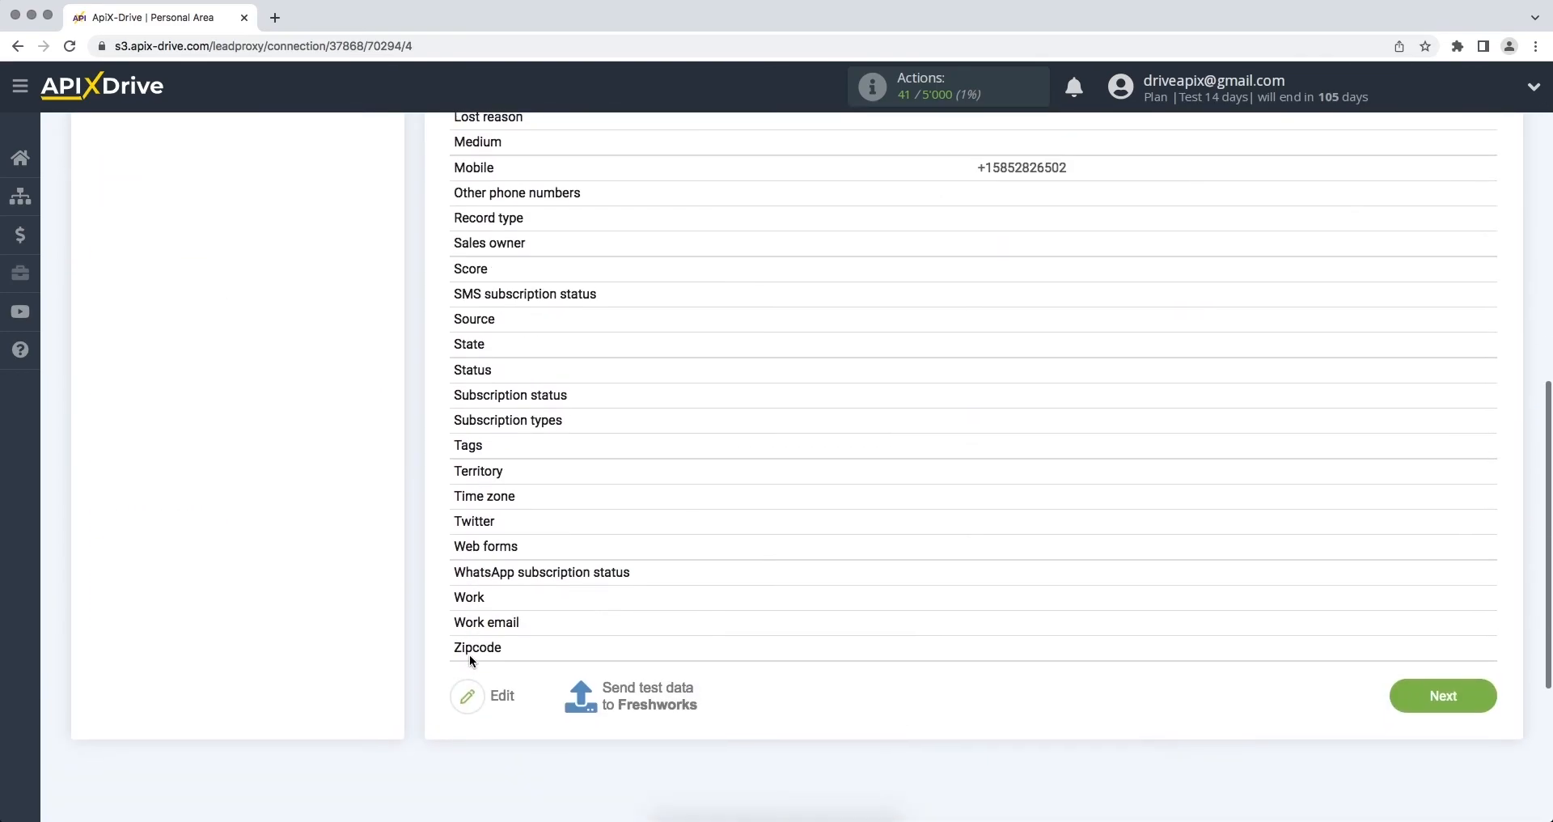
{"action": "left_click", "coordinate": [594, 698]}
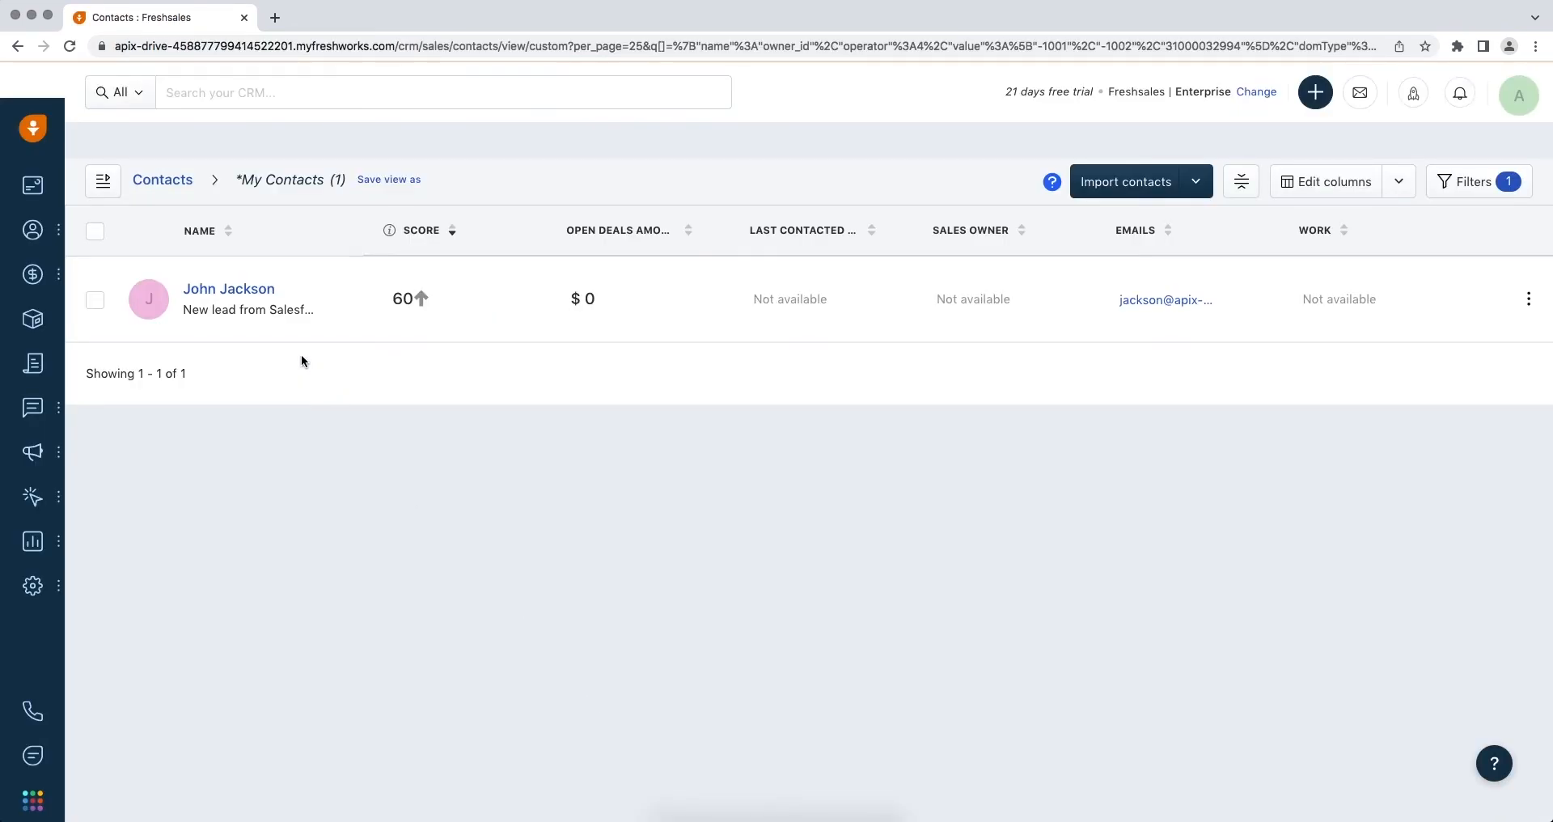
Open the new Freshsales test contact and review its job title, email, names and mobile.
{"action": "left_click", "coordinate": [268, 293]}
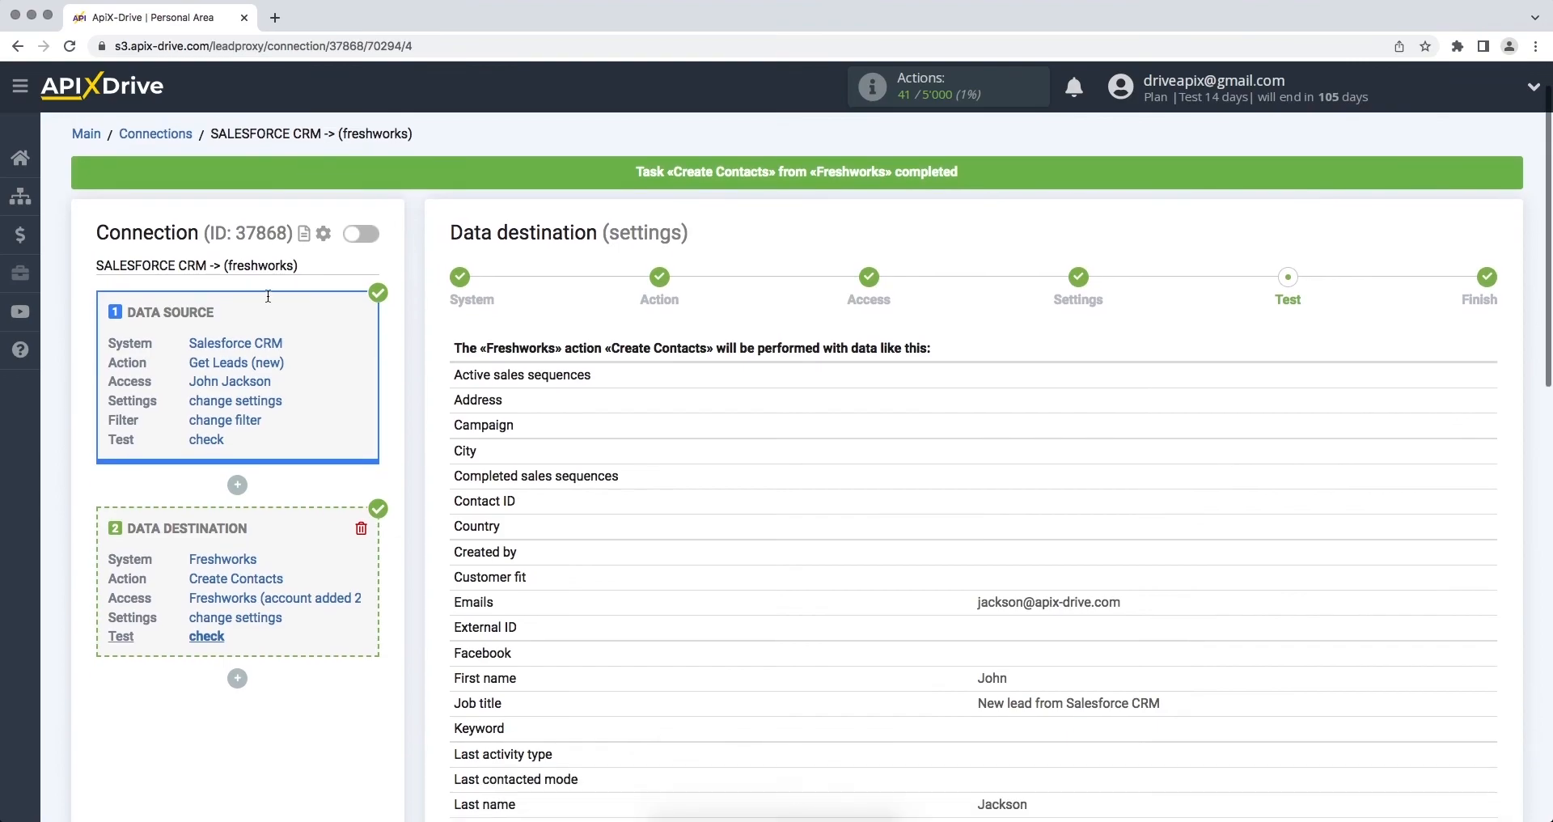
{"action": "scroll", "coordinate": [268, 296], "scroll_direction": "down", "scroll_amount": 10}
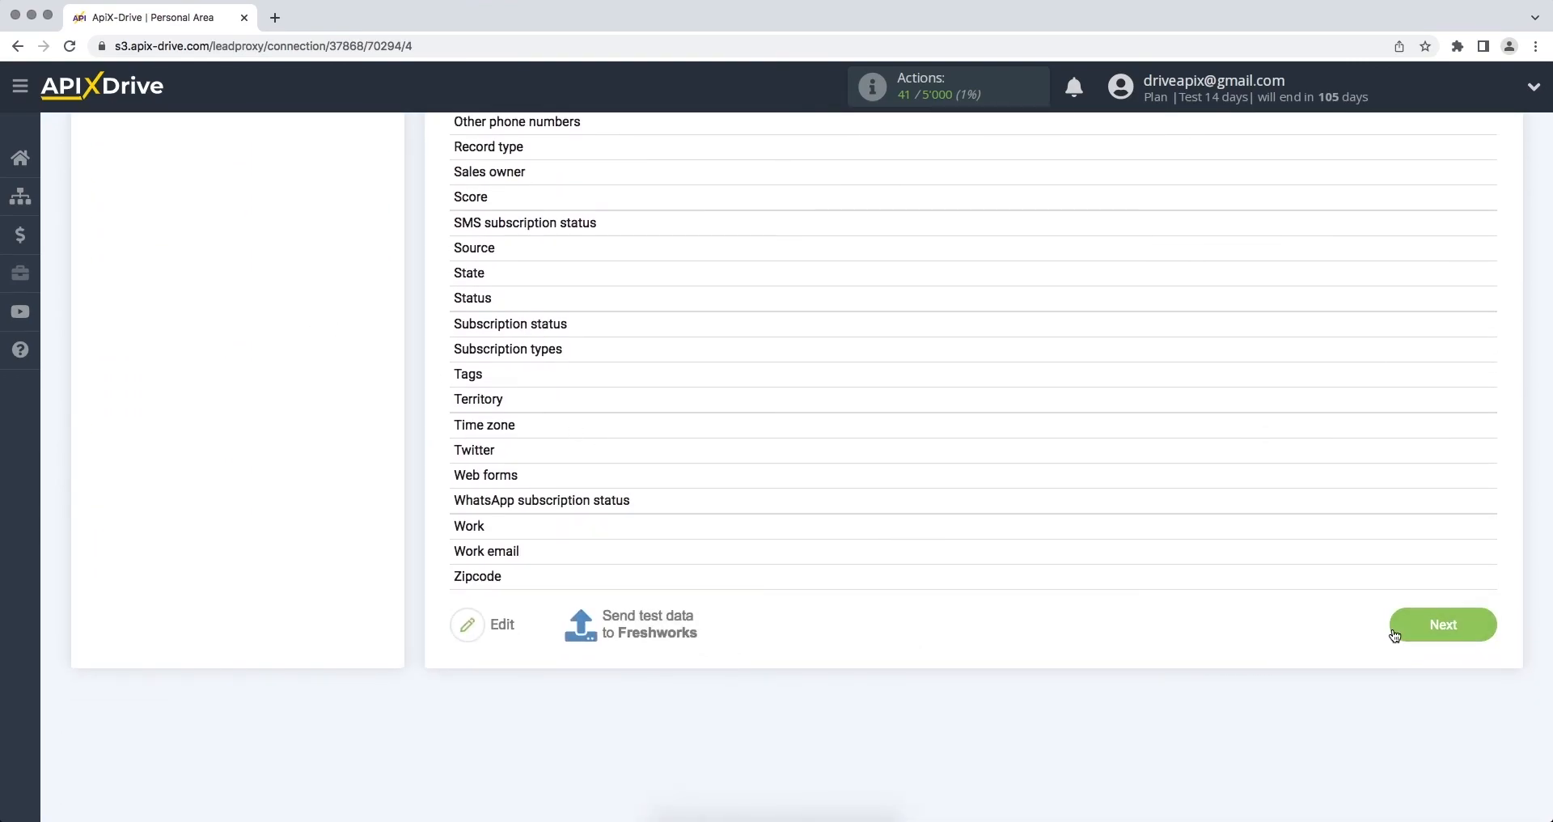
Complete the destination setup, enable auto-update, and save a 5-minute update interval.
{"action": "left_click", "coordinate": [1393, 630]}
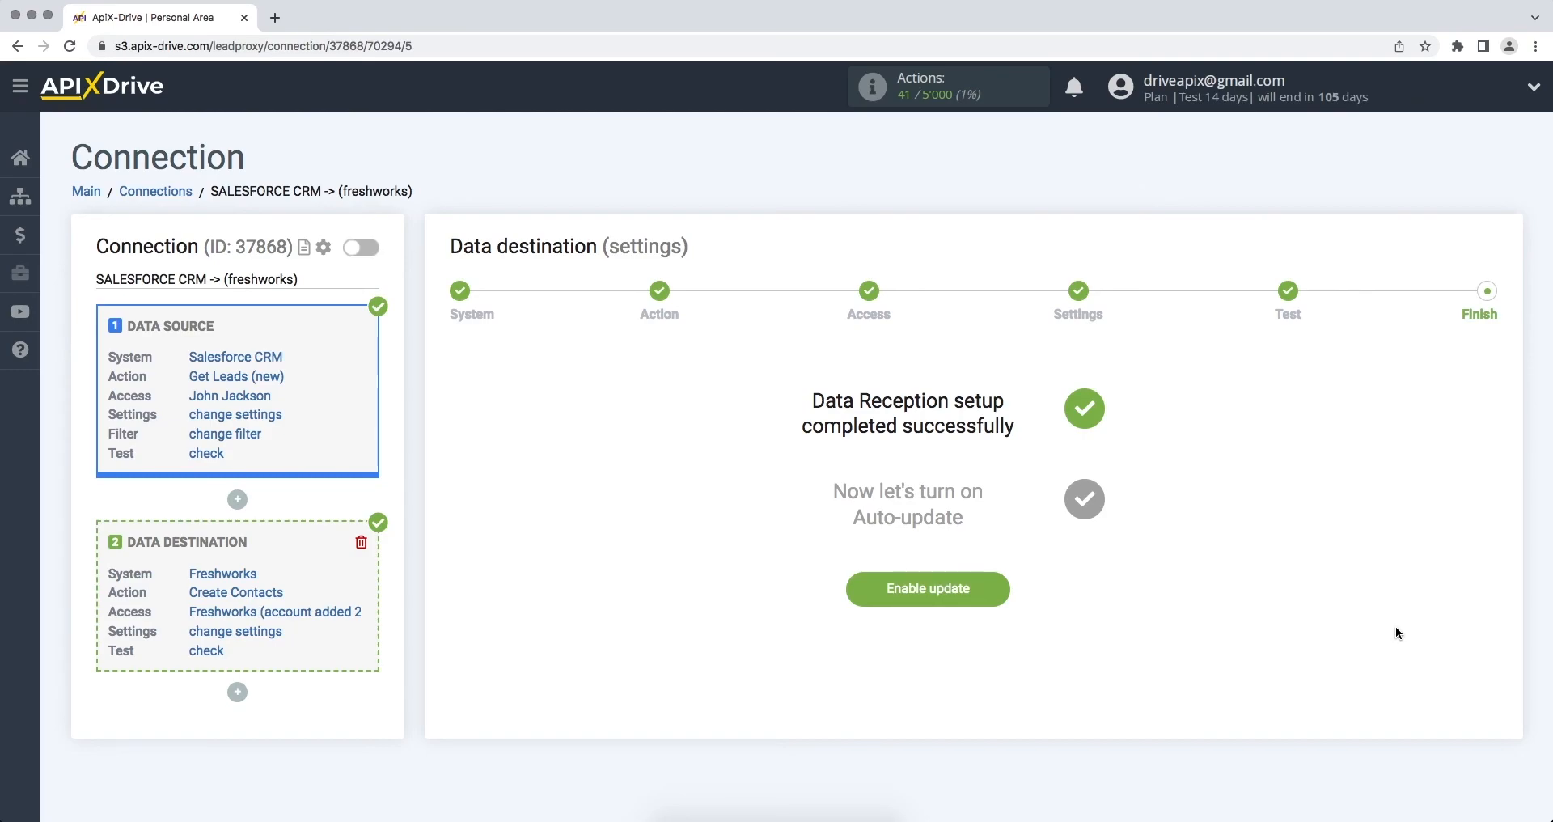
{"action": "left_click", "coordinate": [849, 591]}
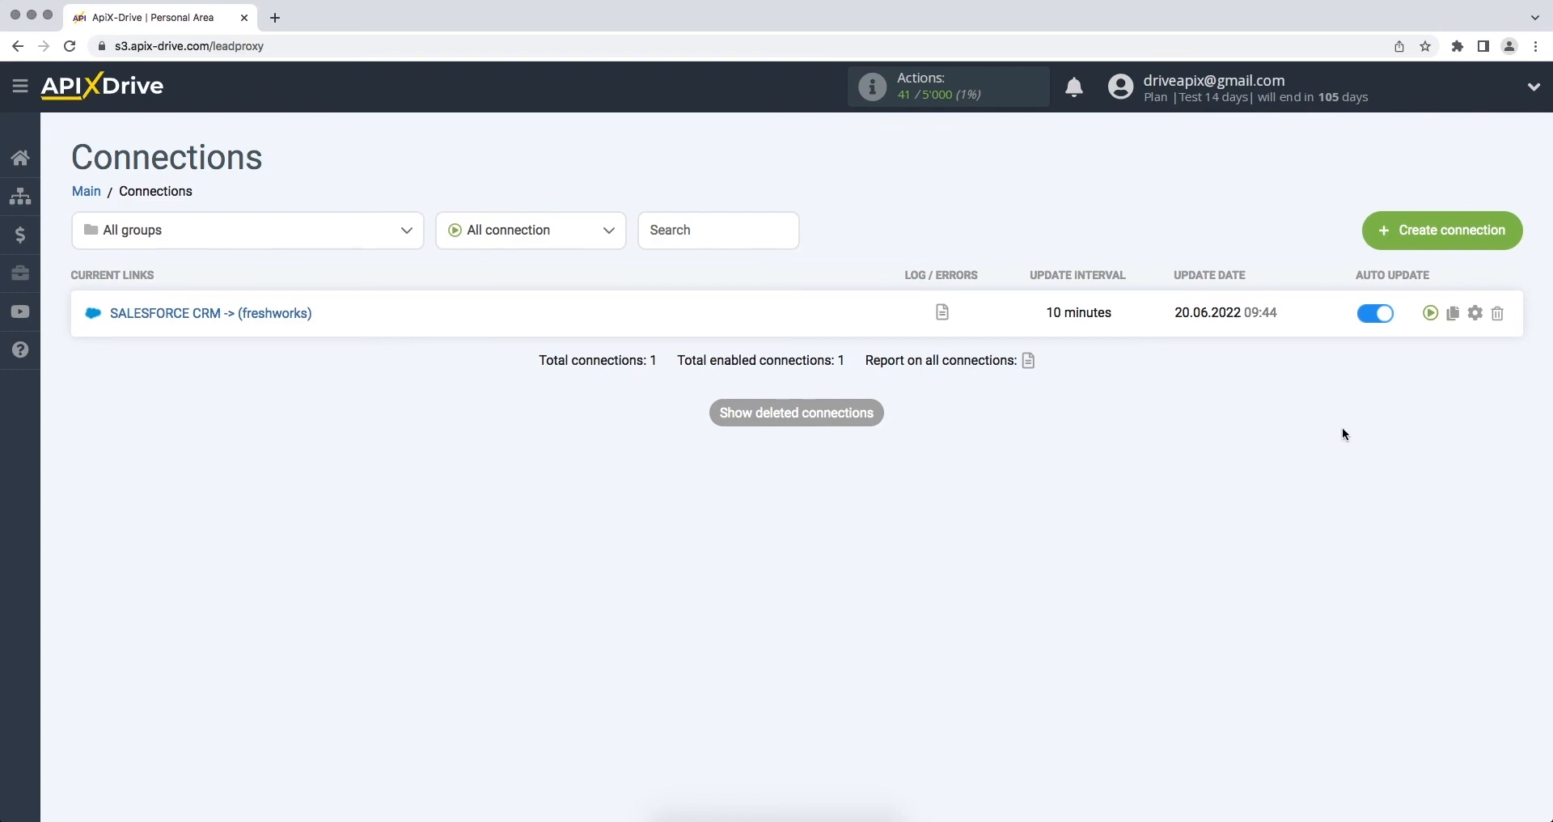
{"action": "left_click", "coordinate": [1475, 314]}
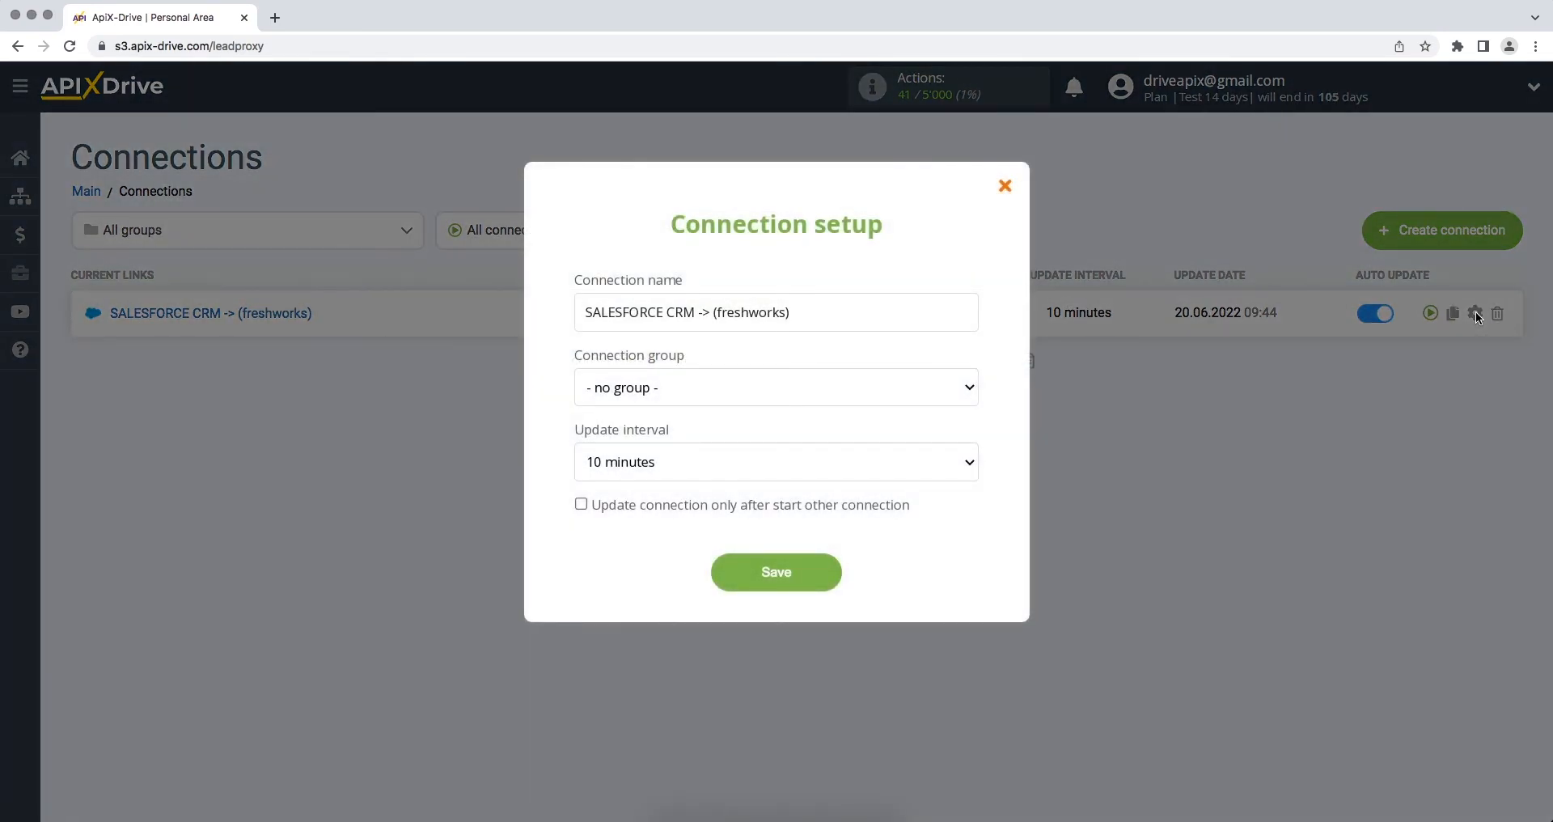
{"action": "left_click", "coordinate": [939, 449]}
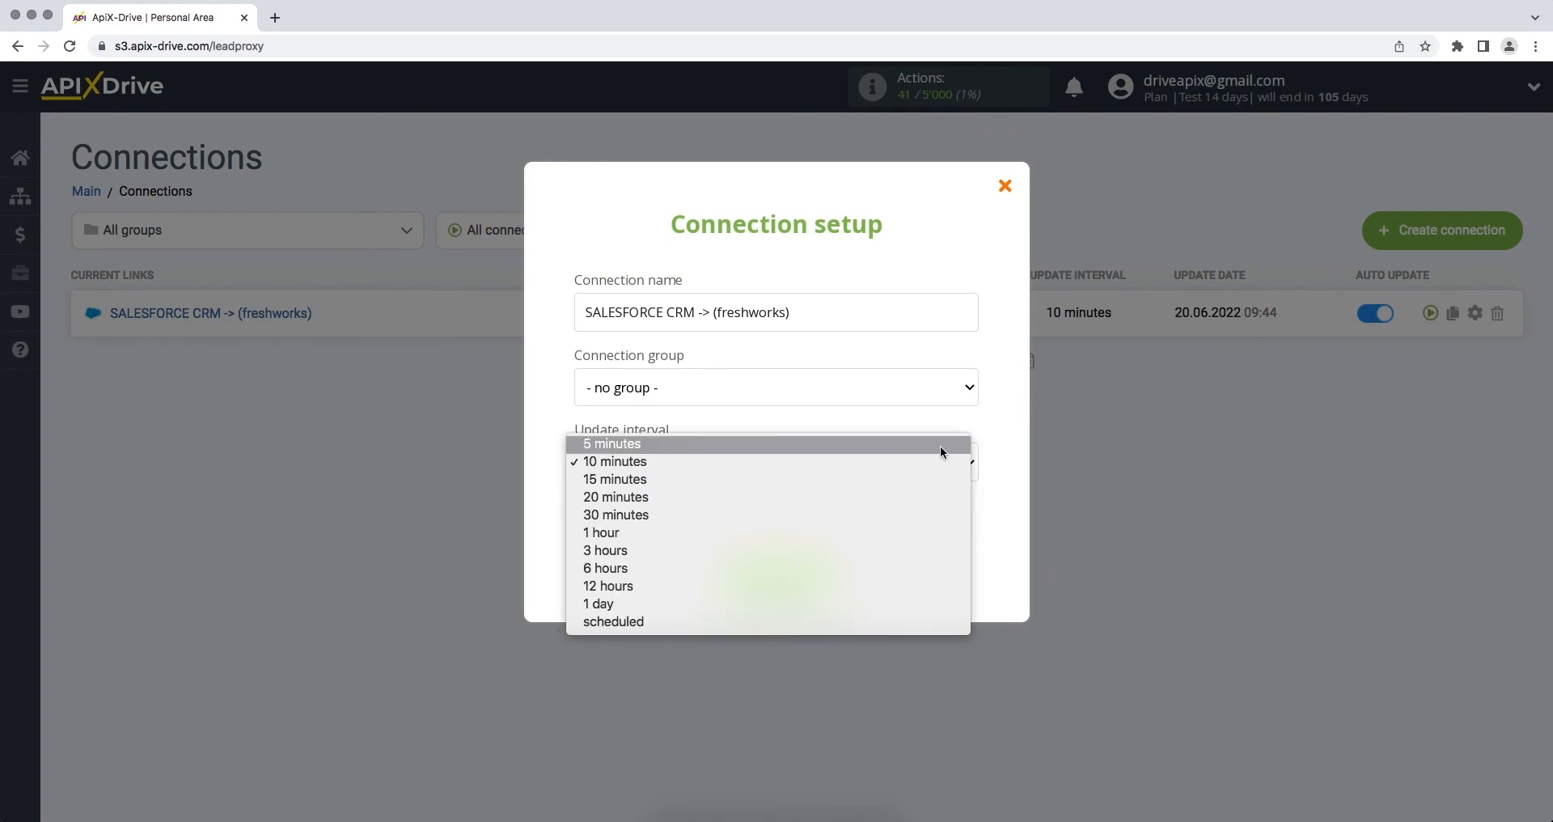
{"action": "left_click", "coordinate": [939, 444]}
{"action": "left_click", "coordinate": [728, 569]}
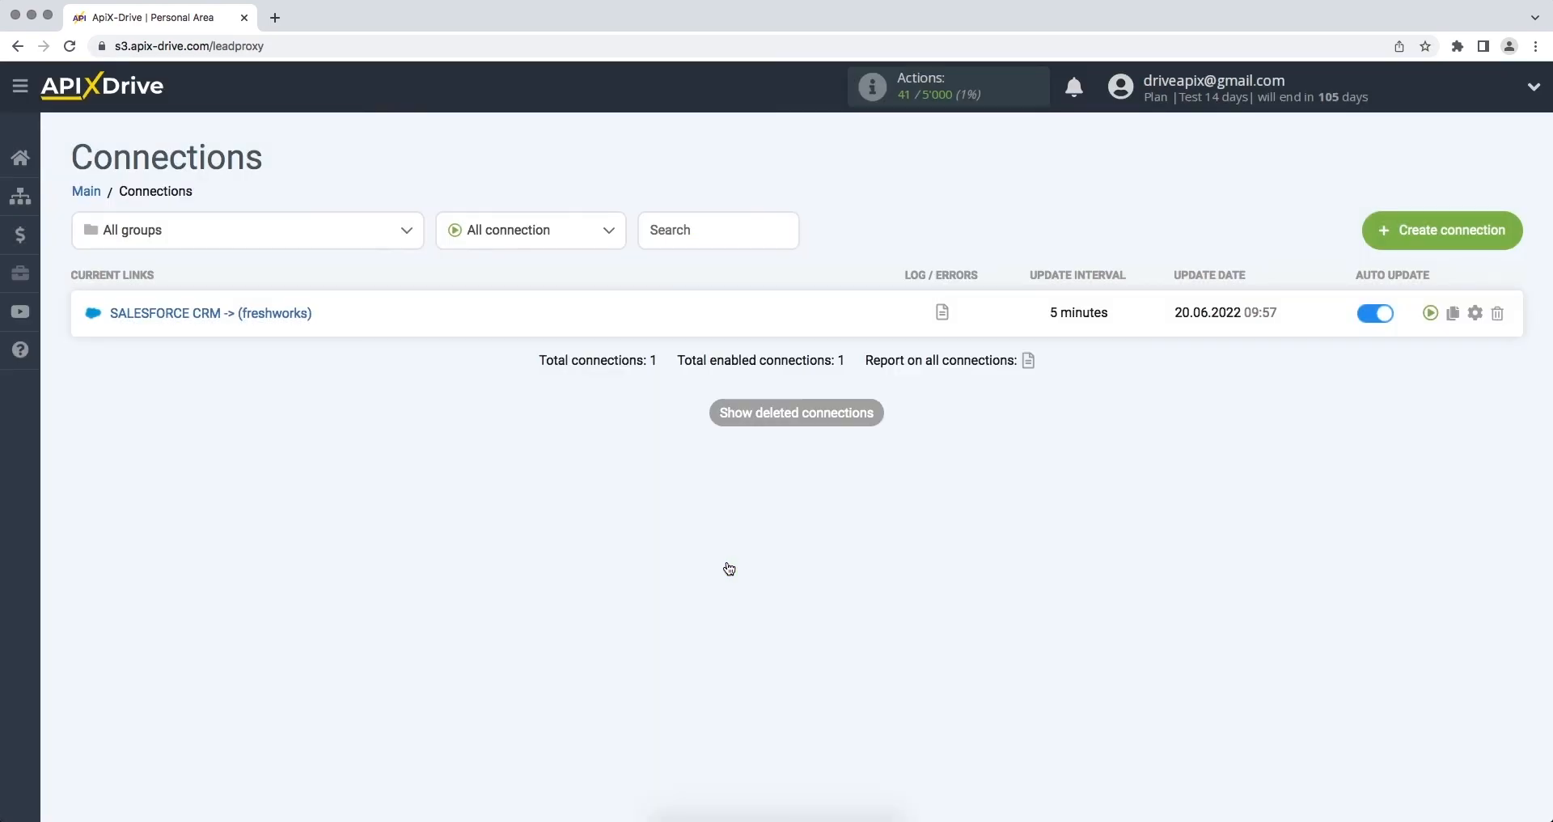